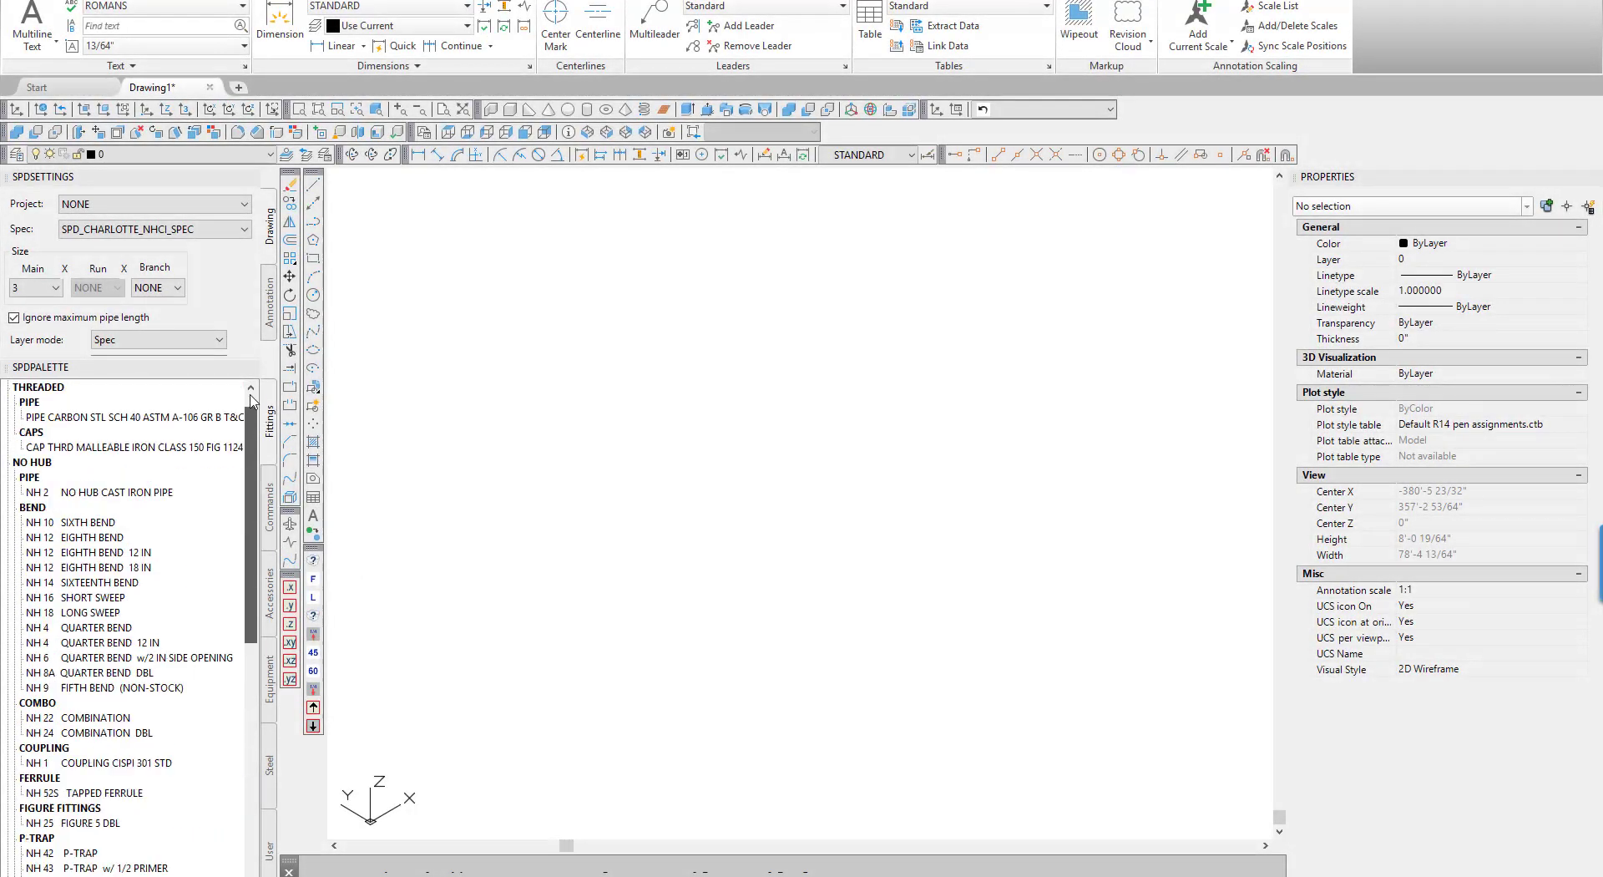
Set the main pipe size to 4 and draw a horizontal route line about 5'-10" long along the X axis
left_click(252, 388)
left_click(22, 291)
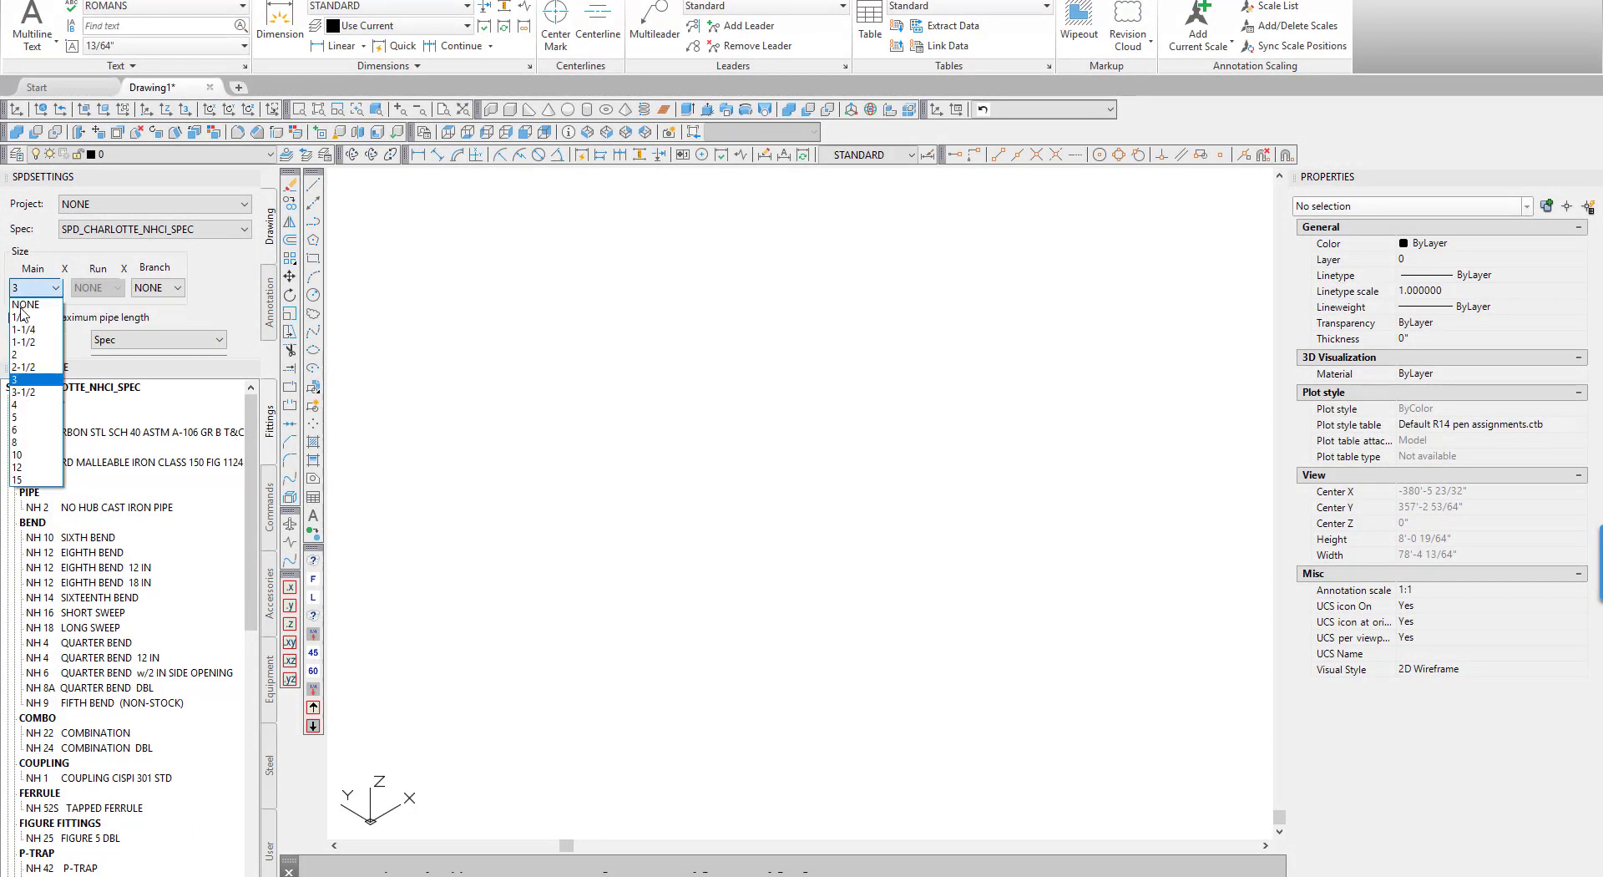
left_click(19, 405)
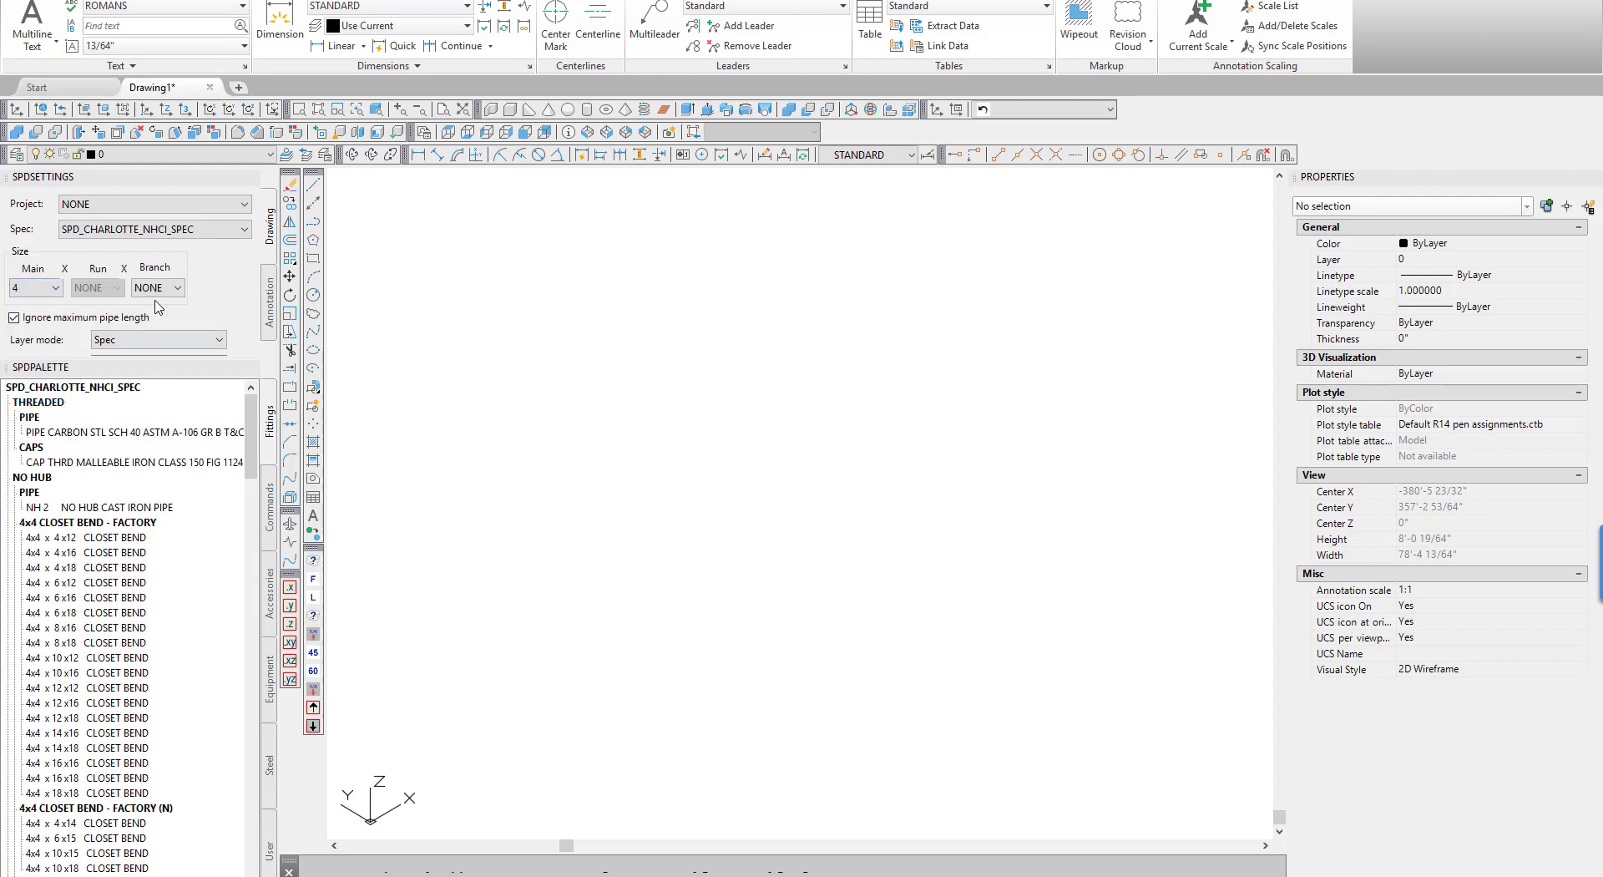
left_click(269, 505)
left_click(49, 401)
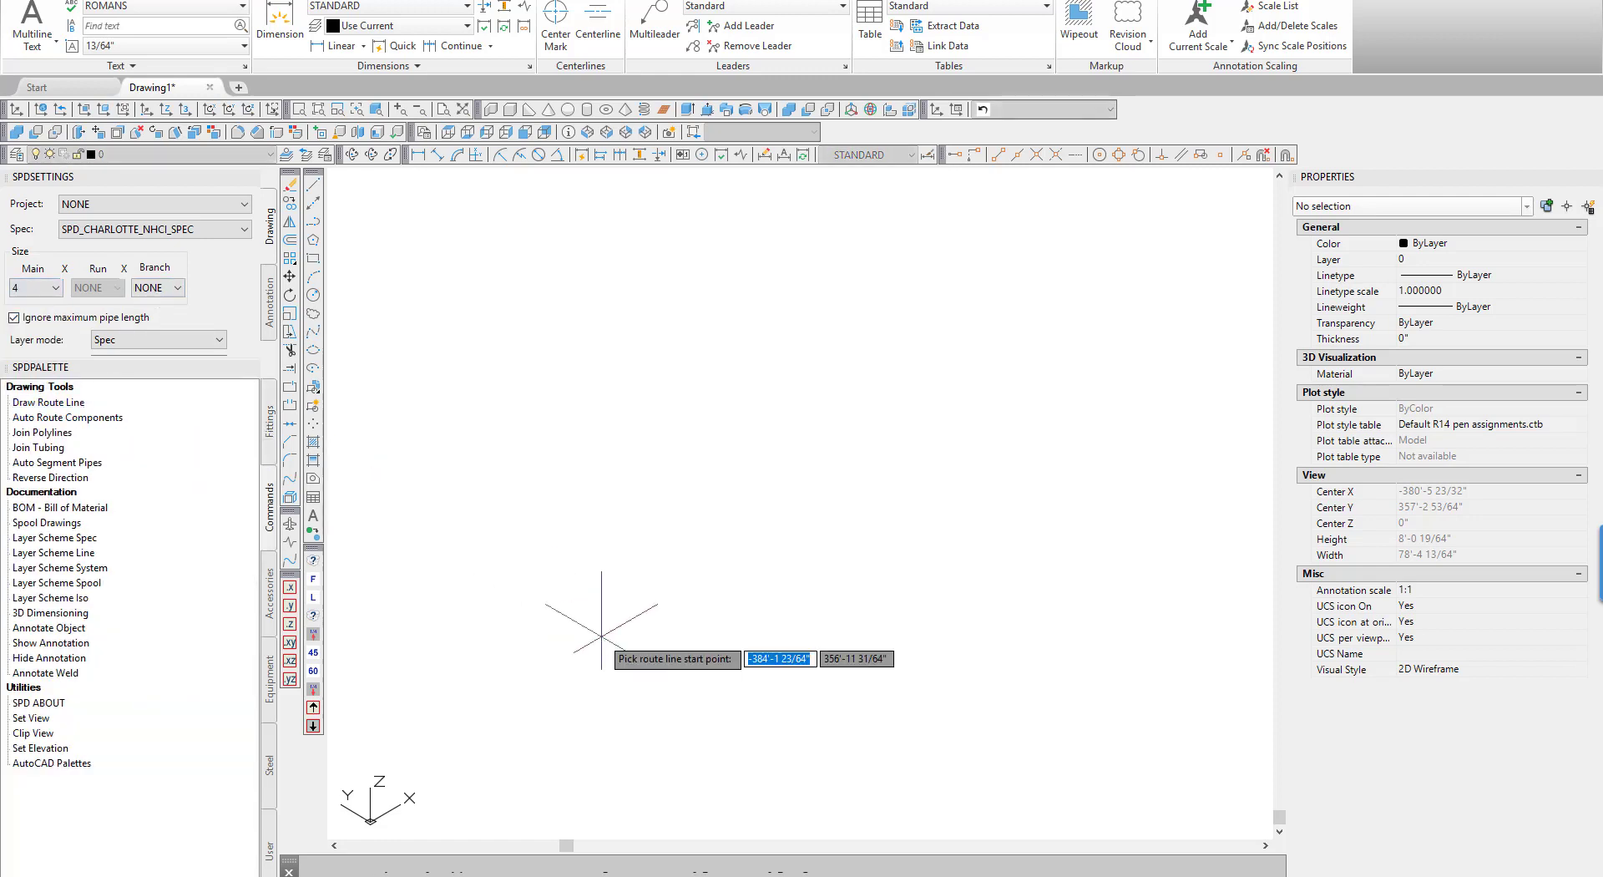
left_click(525, 664)
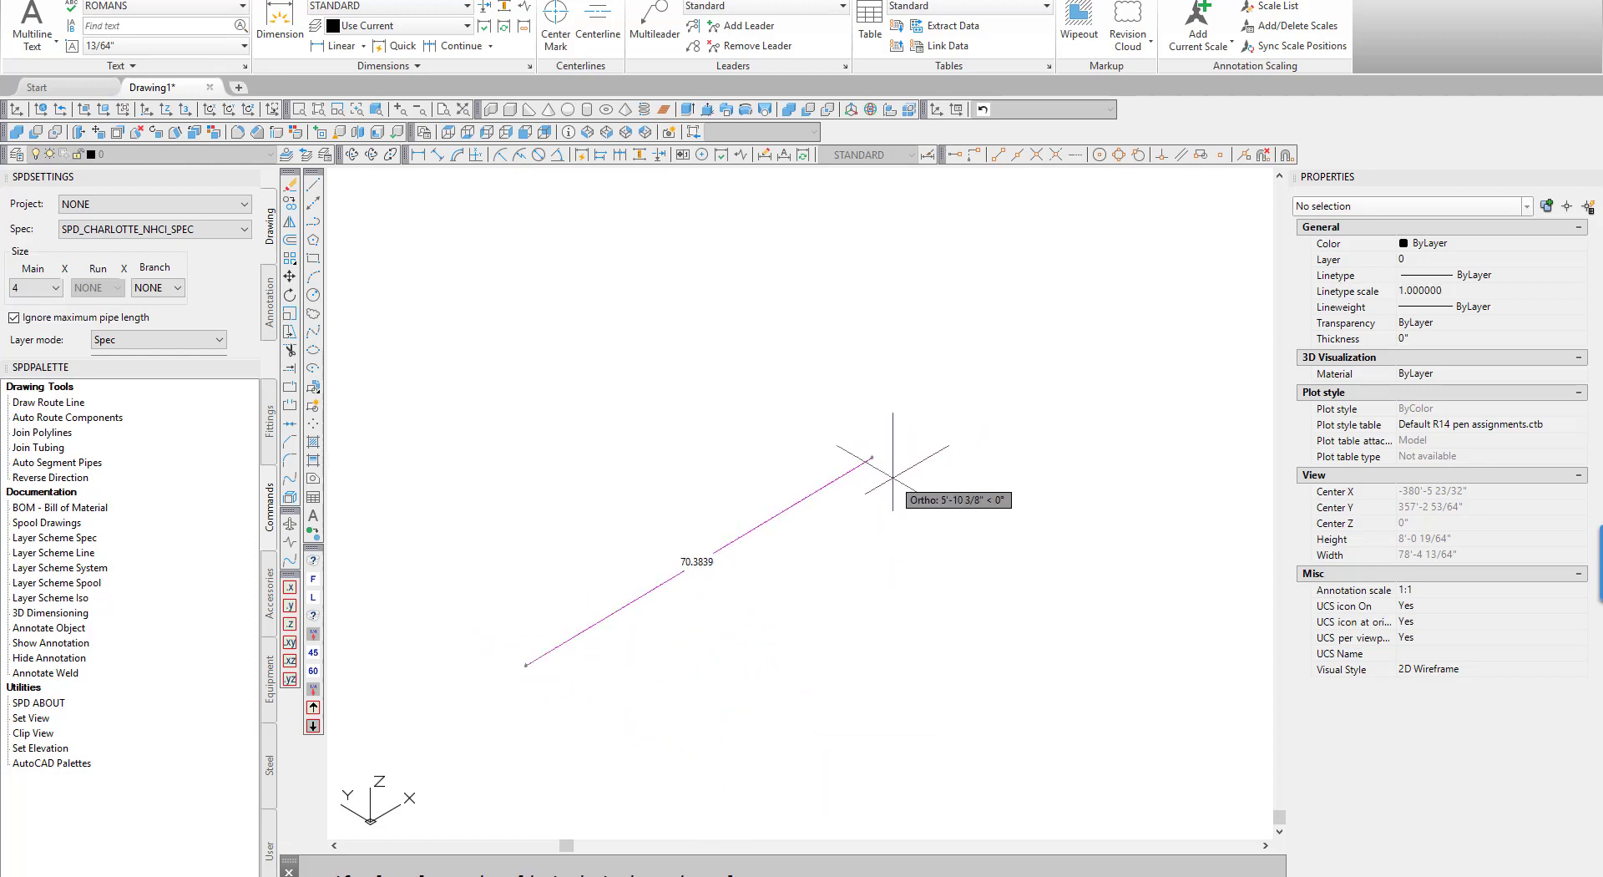
left_click(868, 461)
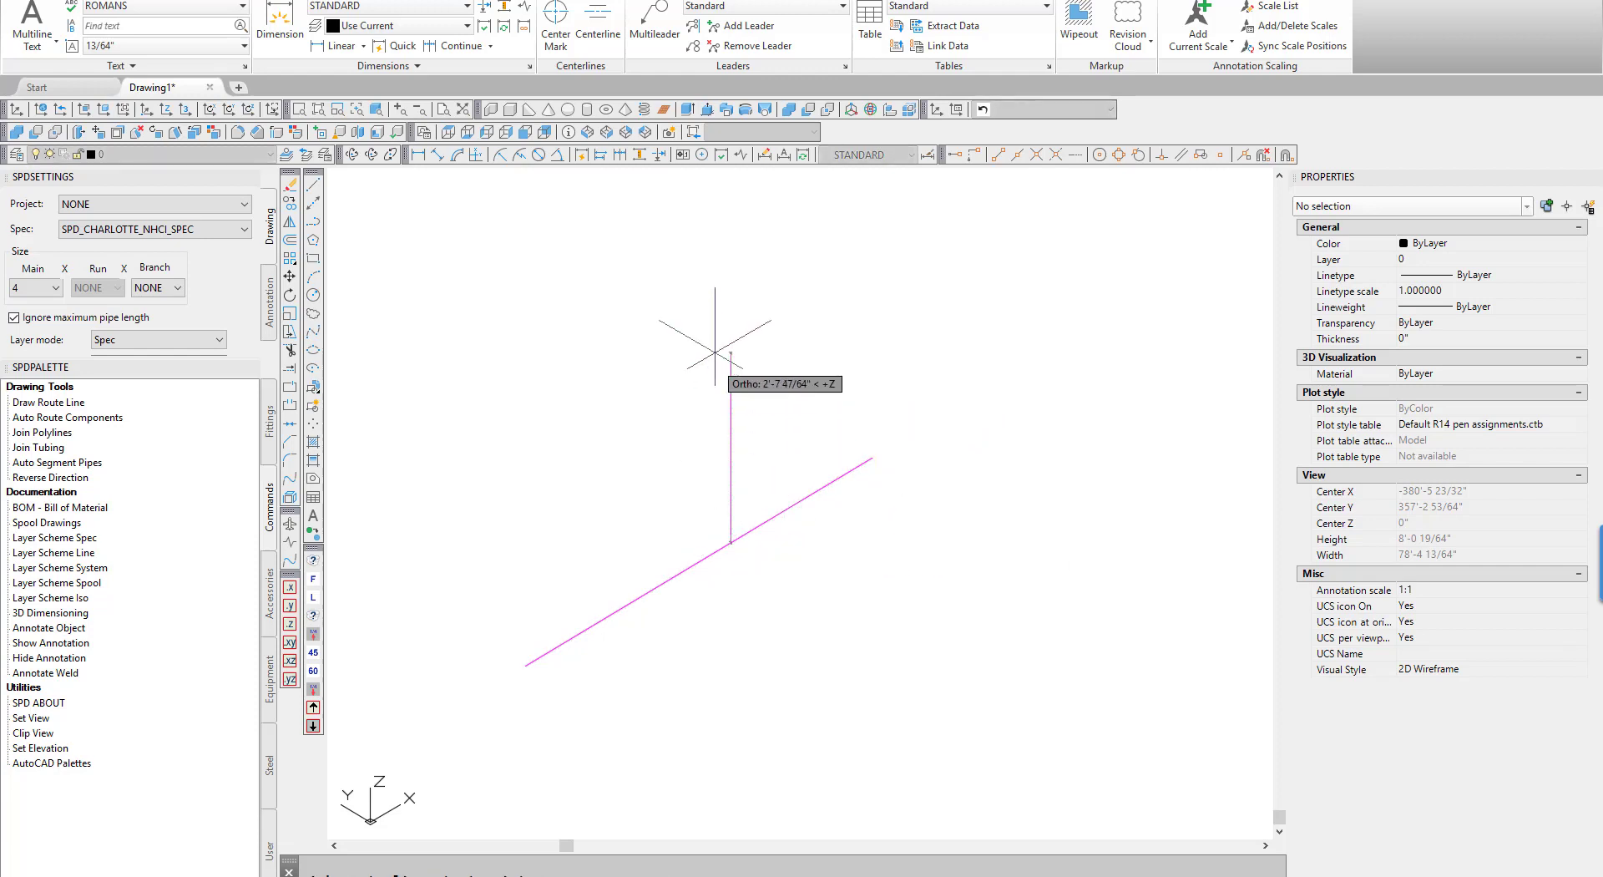
Draw a vertical route line in the +Z direction, rising from near the middle of the horizontal route line
left_click(730, 224)
key("Return")
left_click(706, 558)
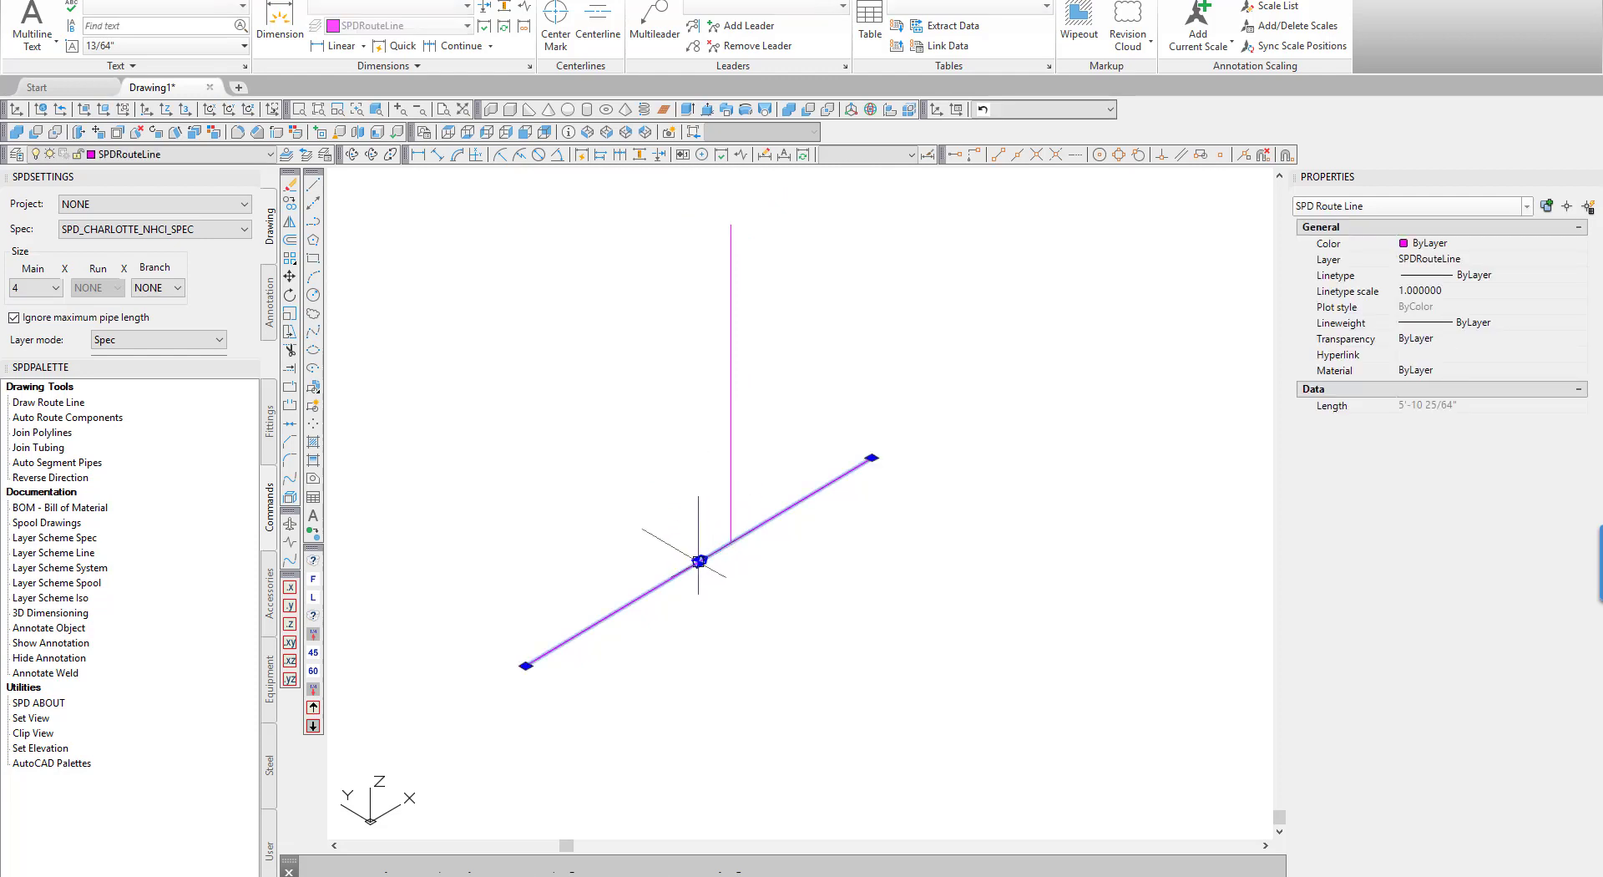
left_click(699, 560)
left_click(730, 543)
key("Escape")
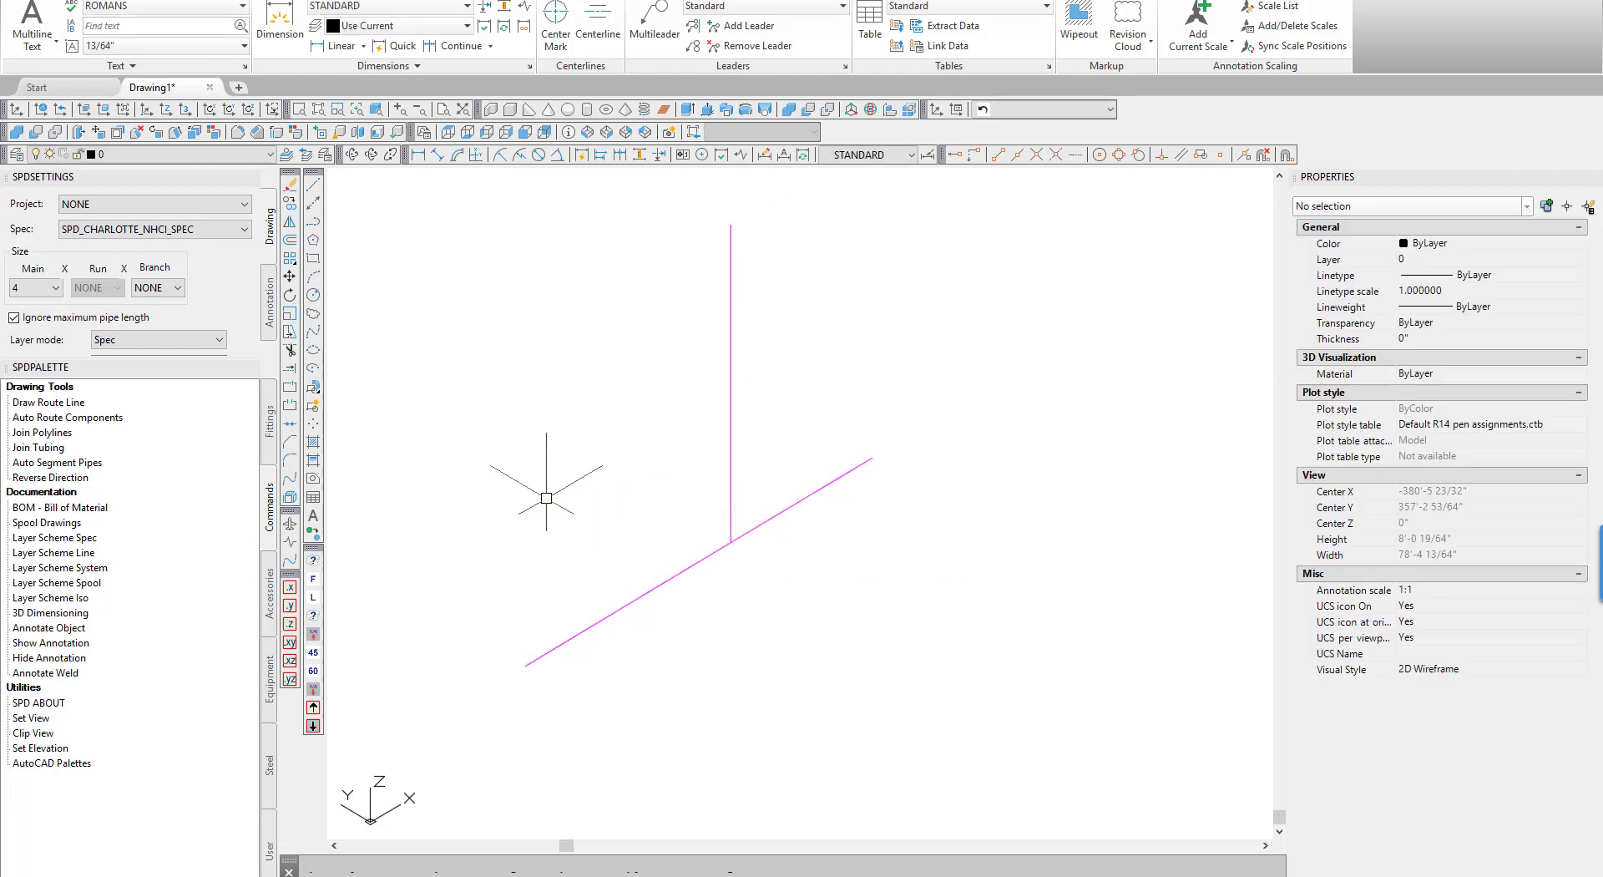
Auto-route the lines with 4" NH 2 no hub cast iron pipe, using the 4X3" NH 22 reducing combination at the junction
left_click(67, 418)
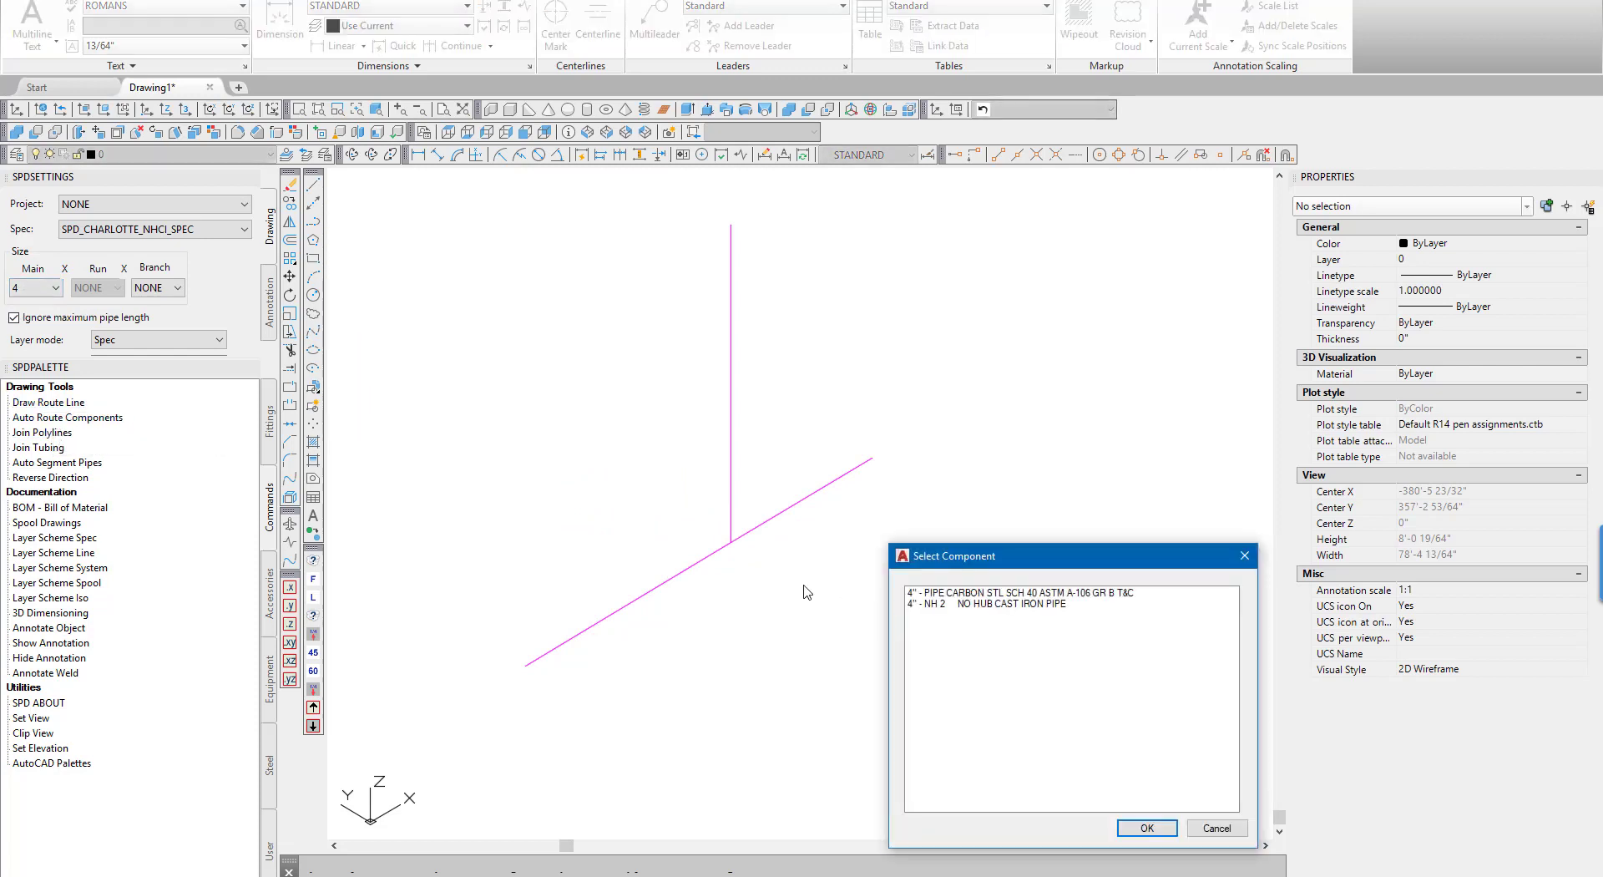
left_click(932, 605)
left_click(1172, 835)
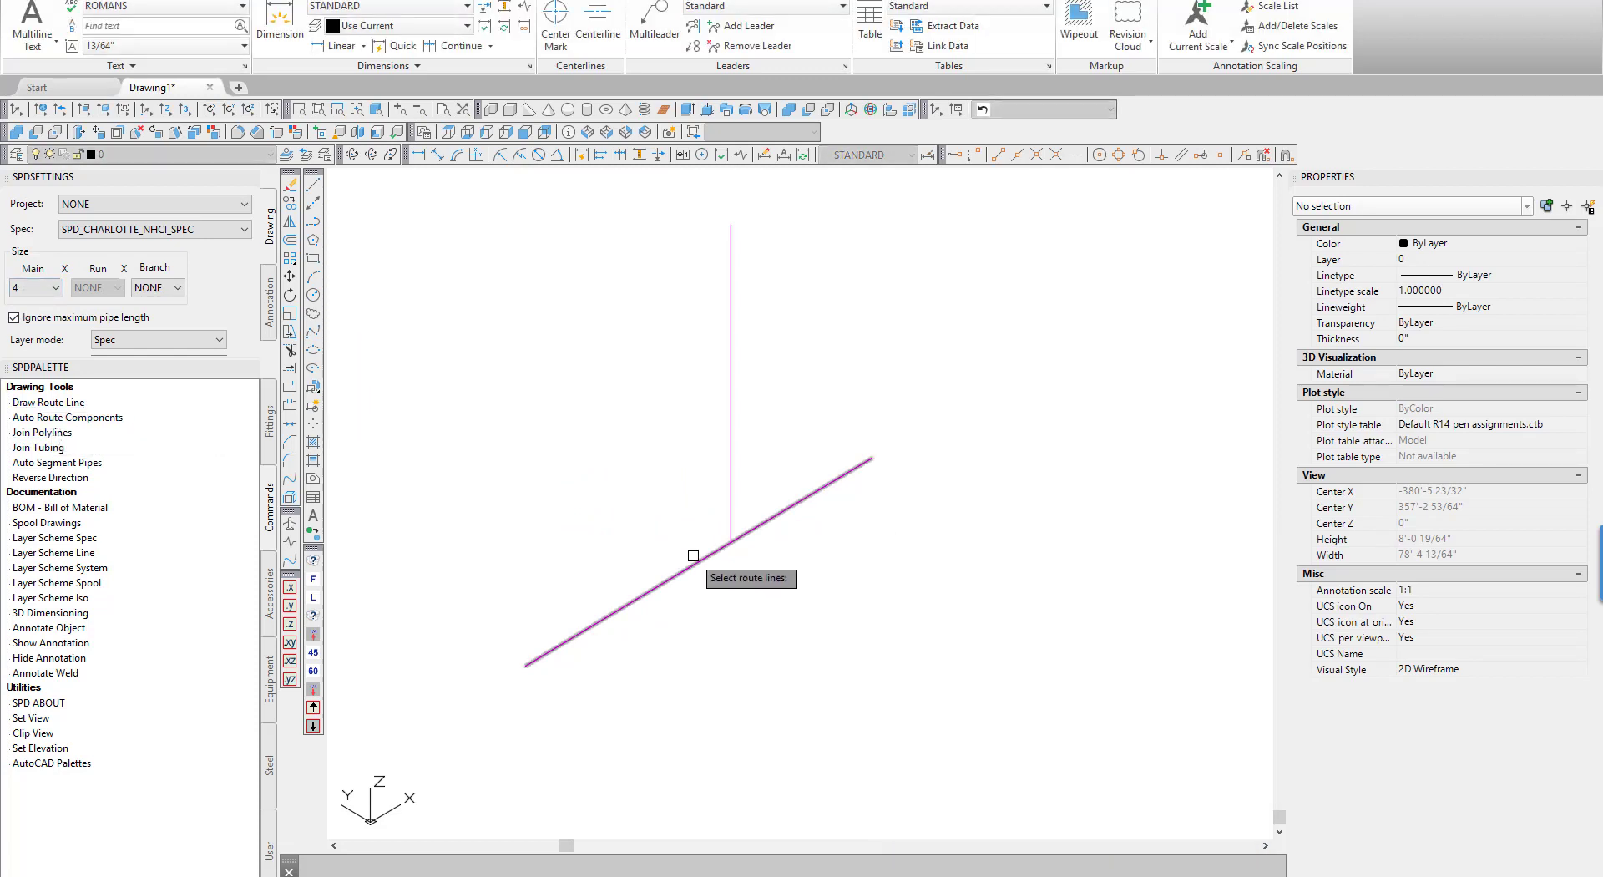
left_click(732, 482)
key("Return")
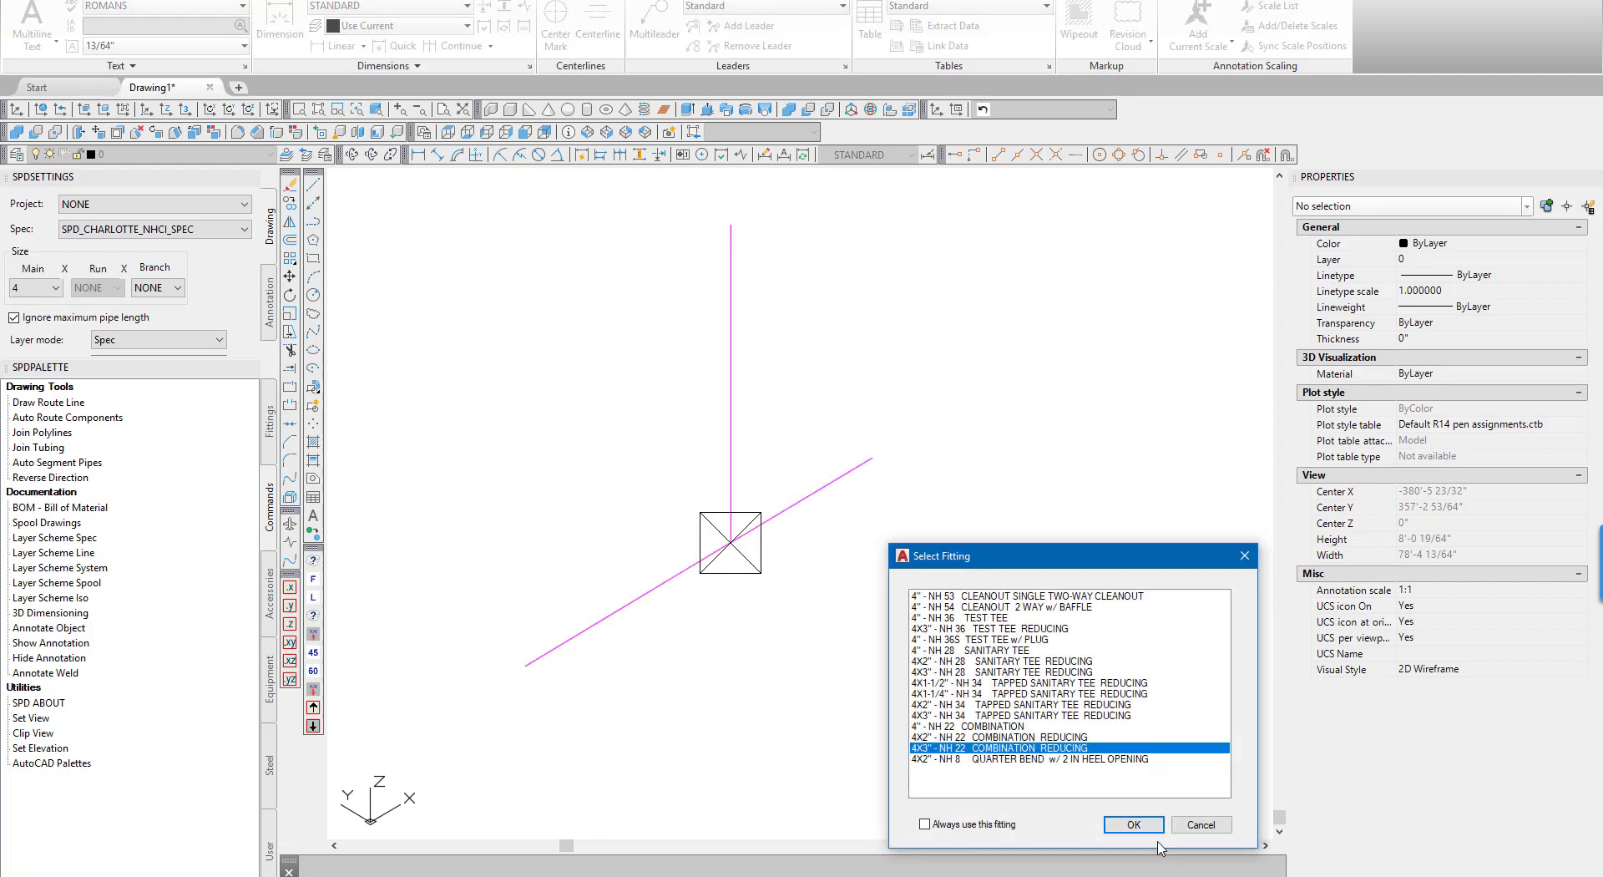
left_click(1133, 824)
Set the main size to 3 and insert an NH 28 sanitary tee in the upper part of the vertical pipe
left_click(35, 287)
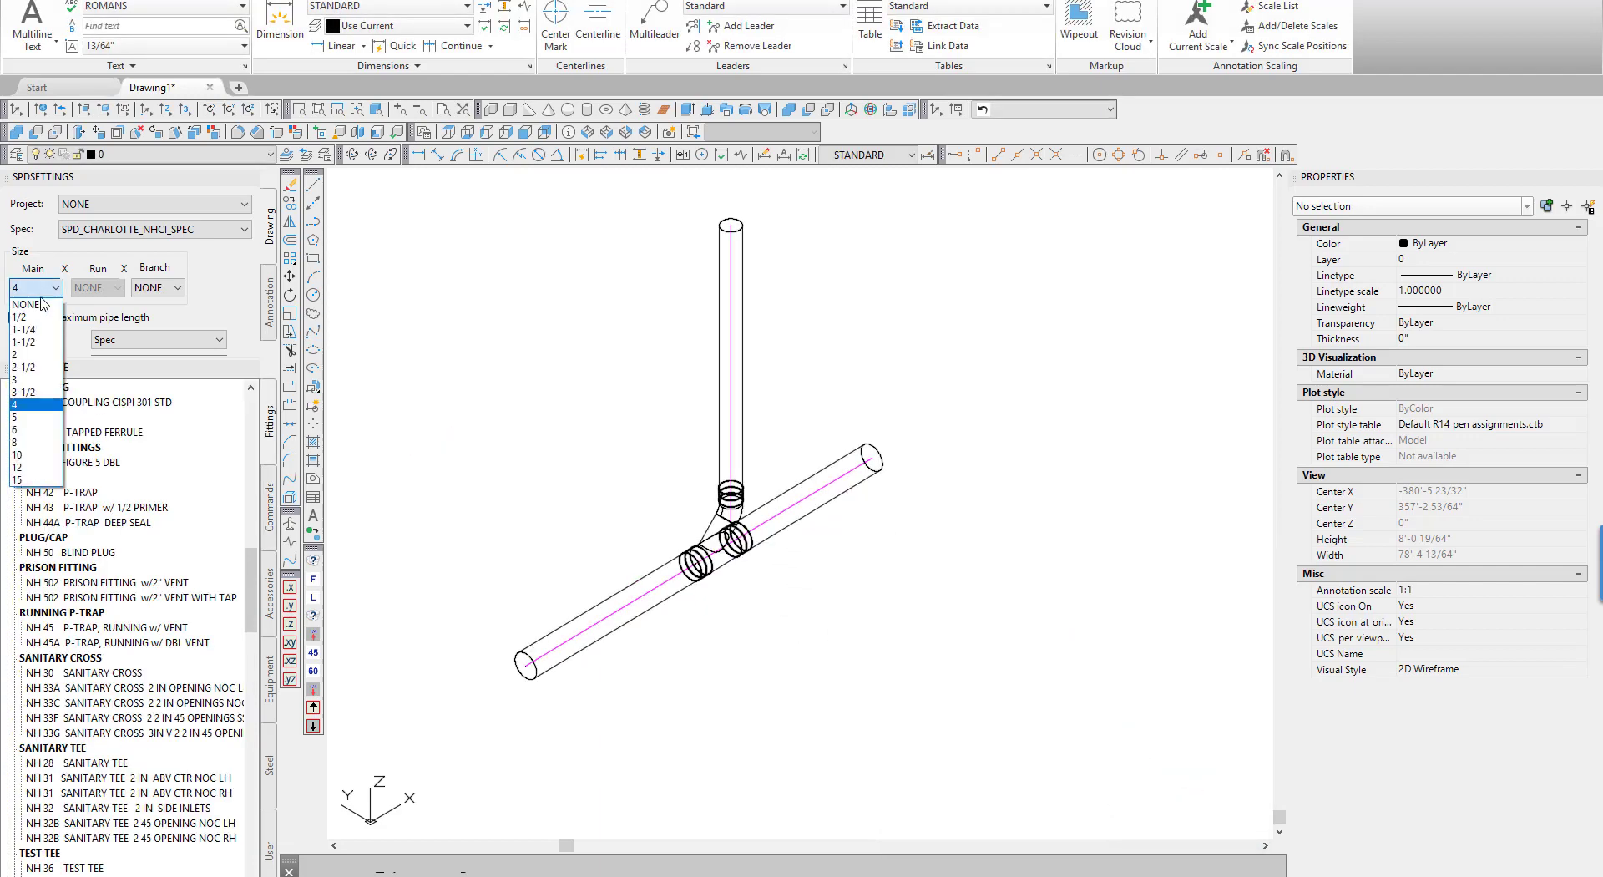
left_click(29, 381)
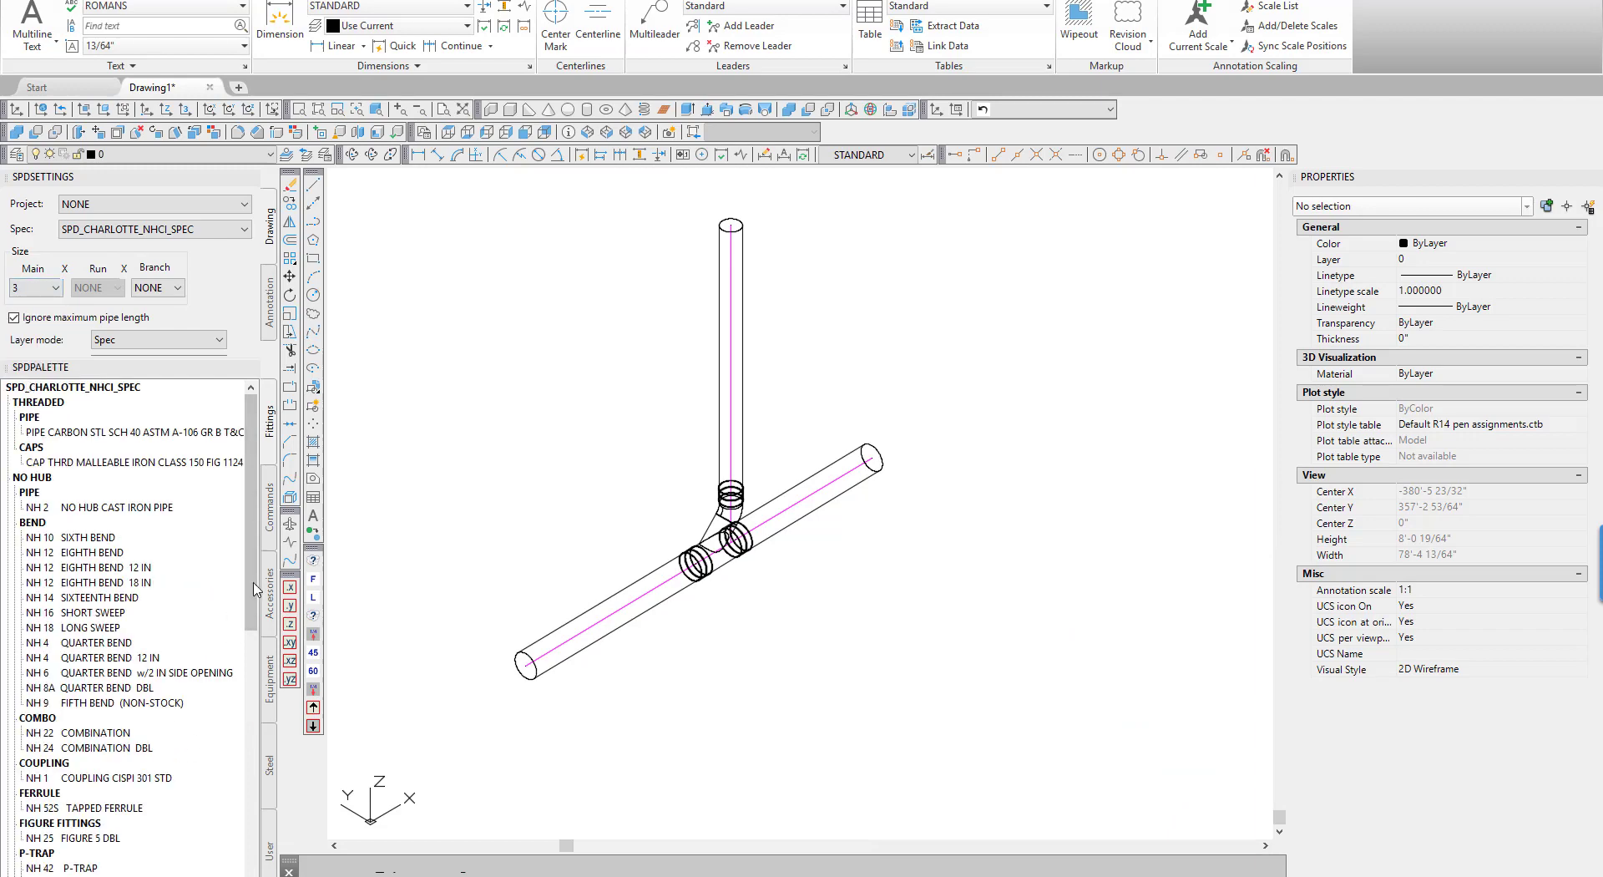
left_click_drag(251, 589, 250, 761)
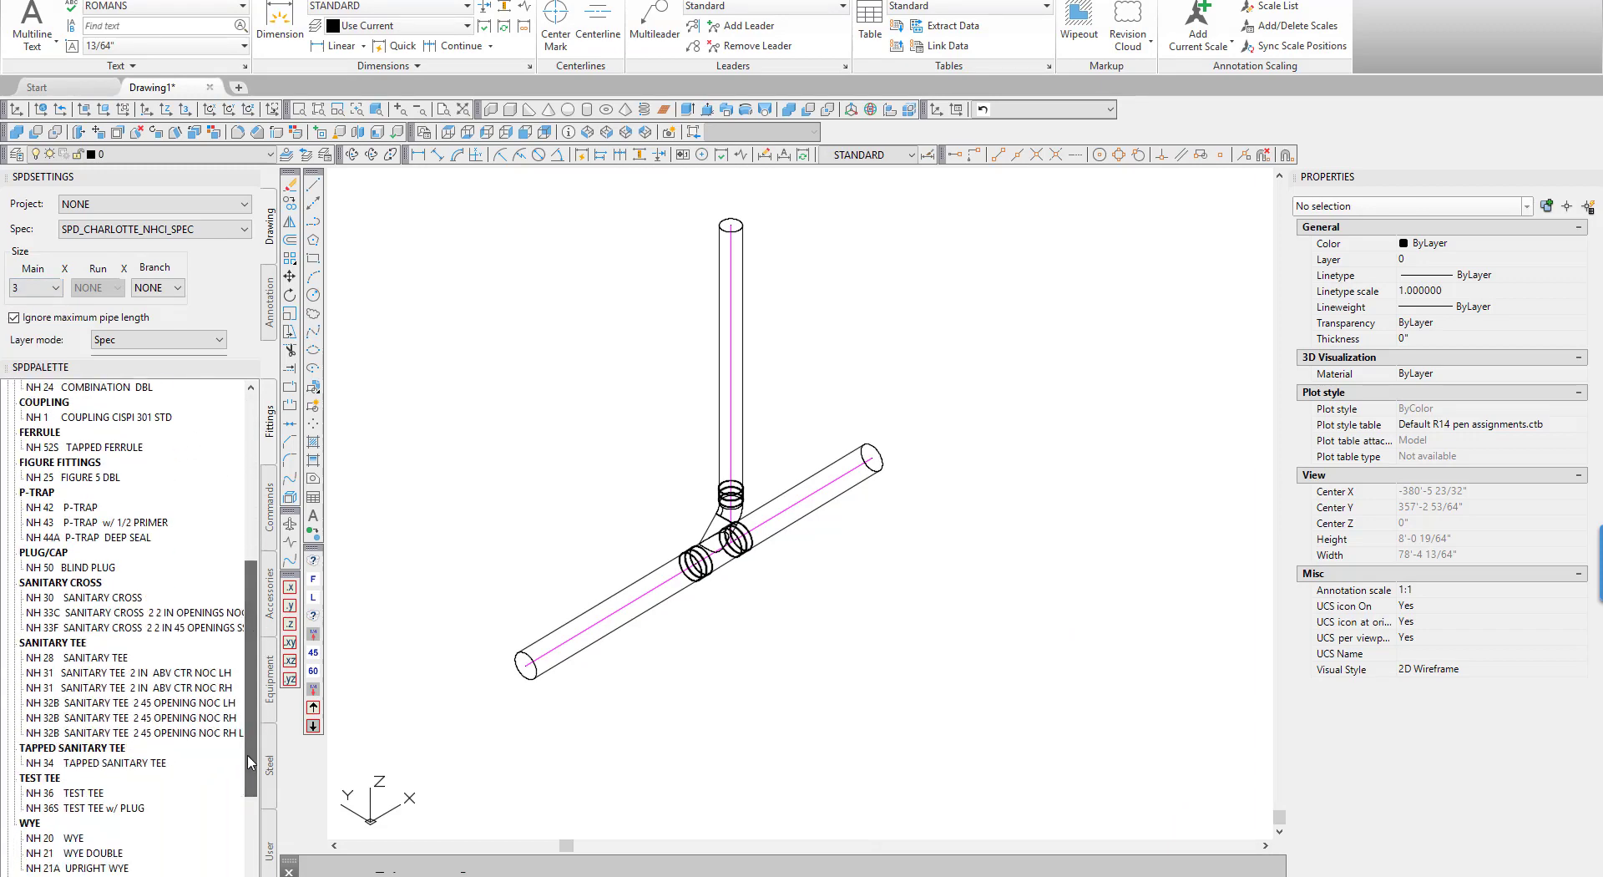
left_click(93, 657)
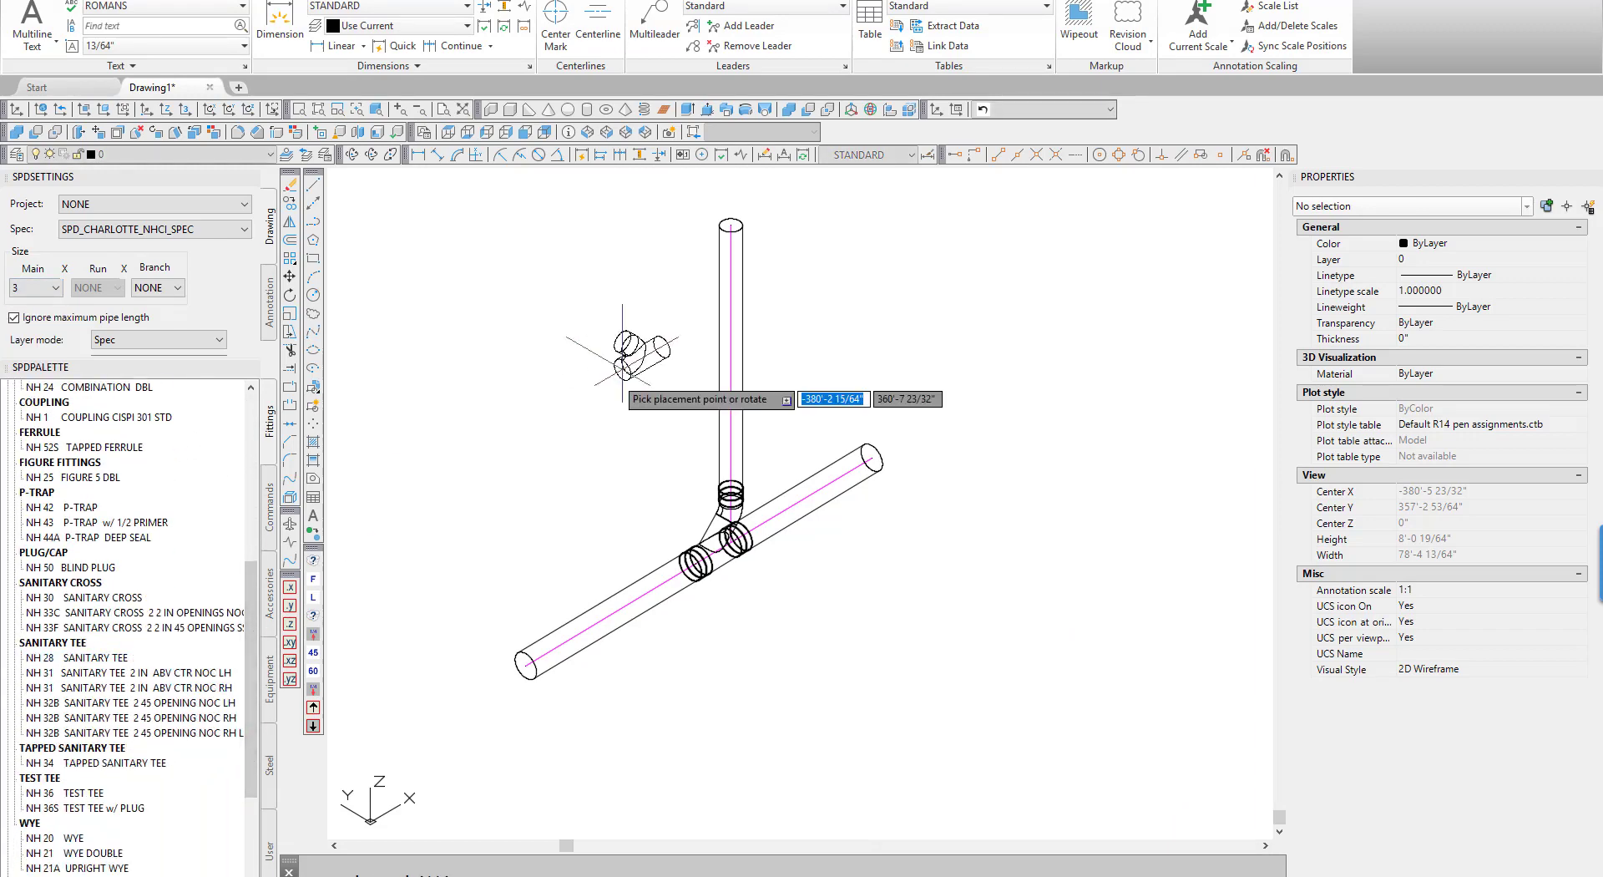
left_click(731, 330)
left_click(900, 274)
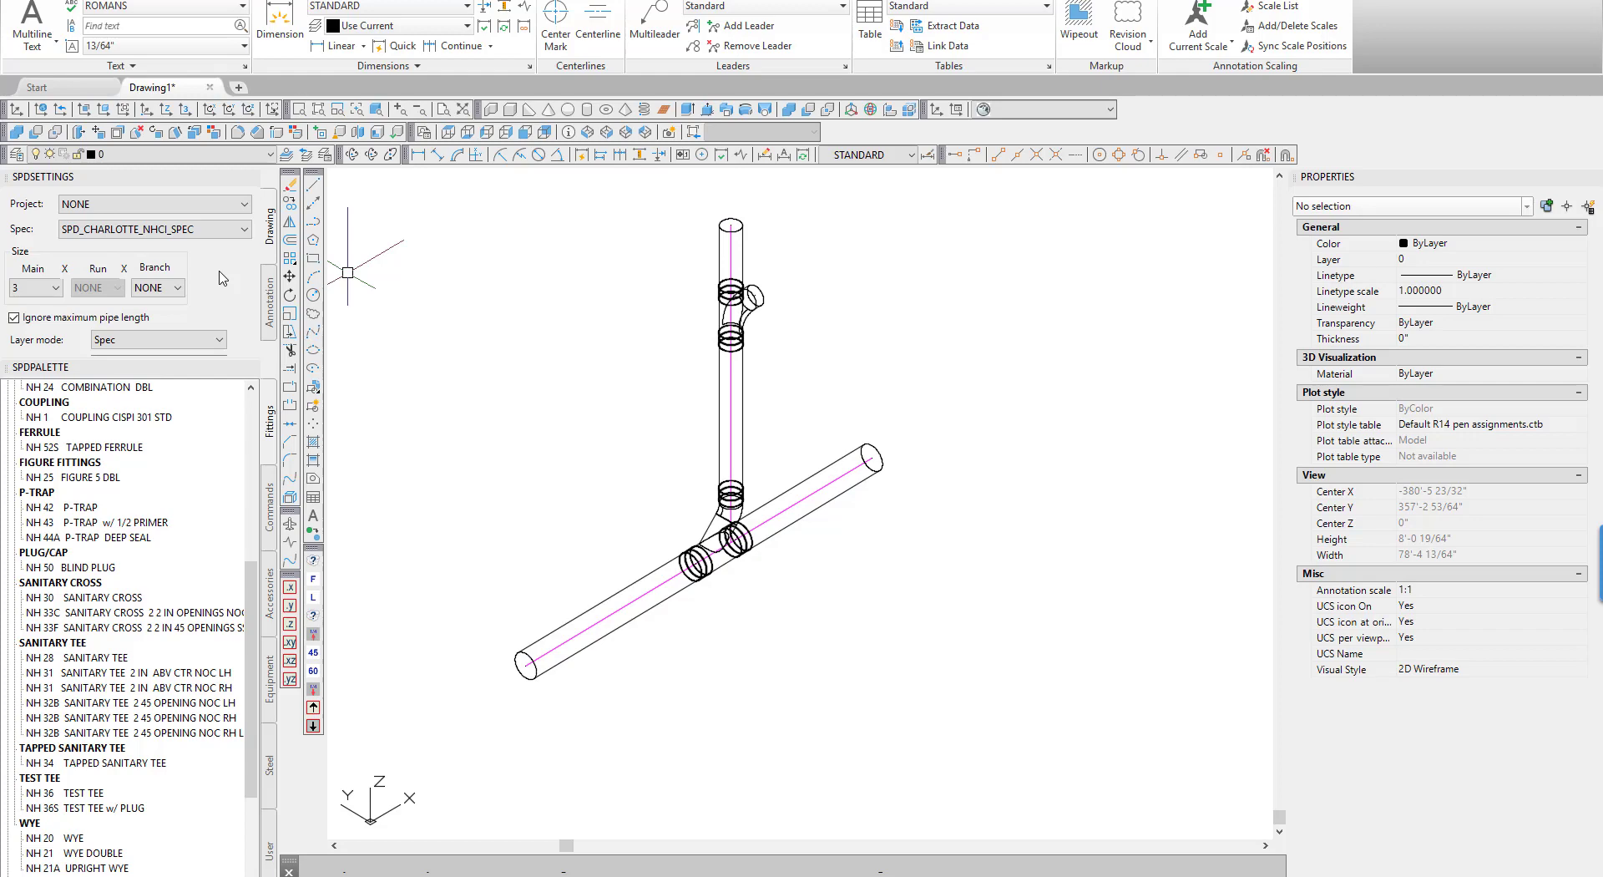
Delete the vertical pipe between the sanitary tee and the combination, along with the coupling directly below the tee
left_click(716, 420)
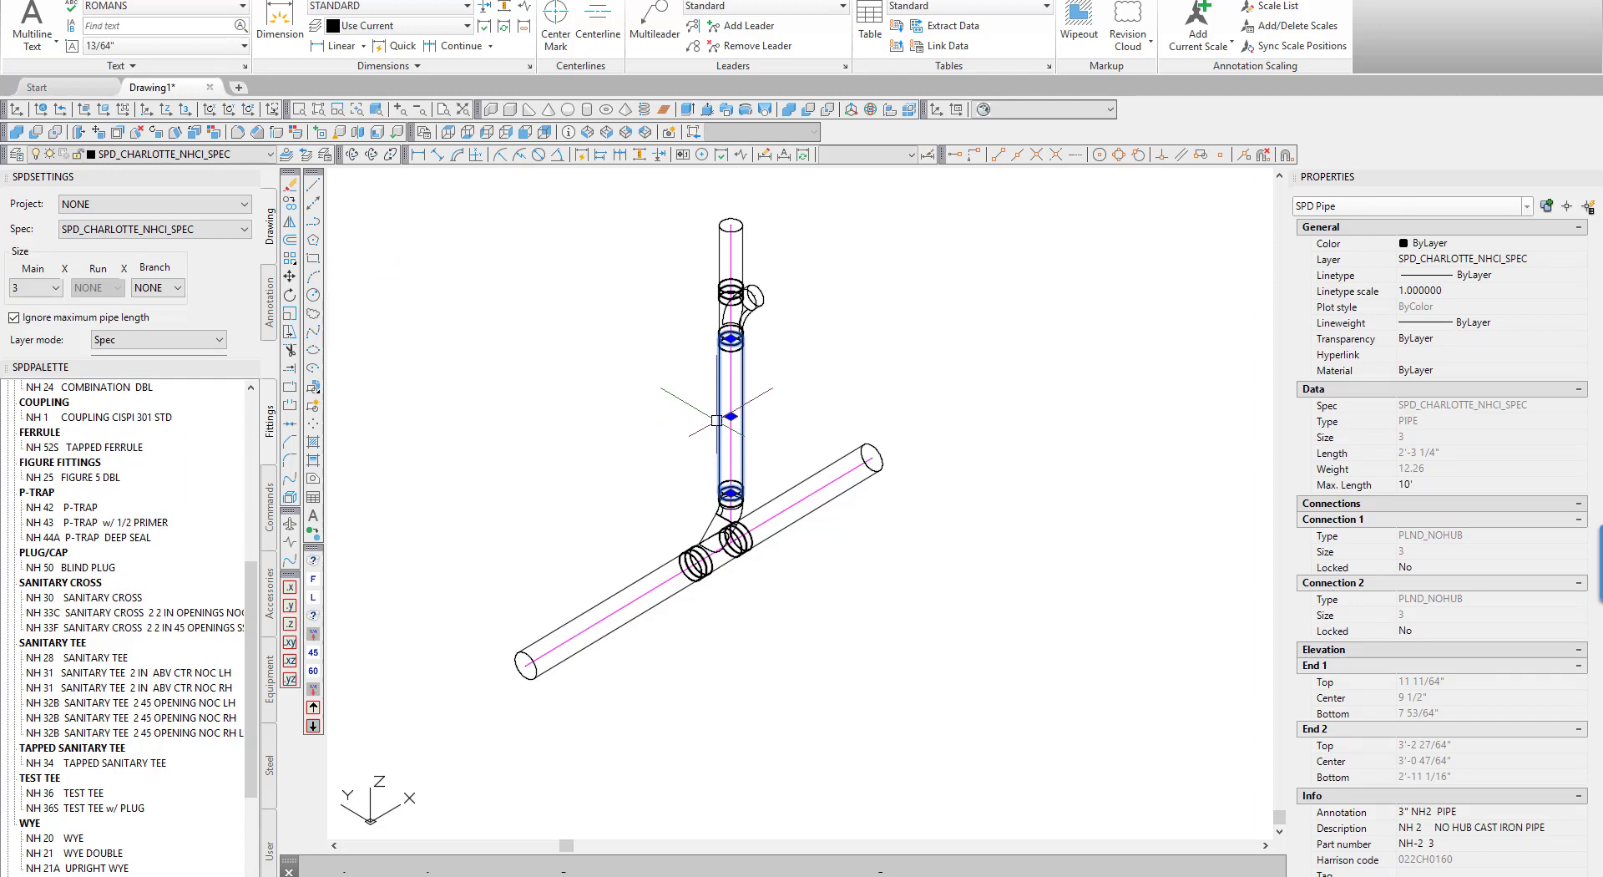
key("Delete")
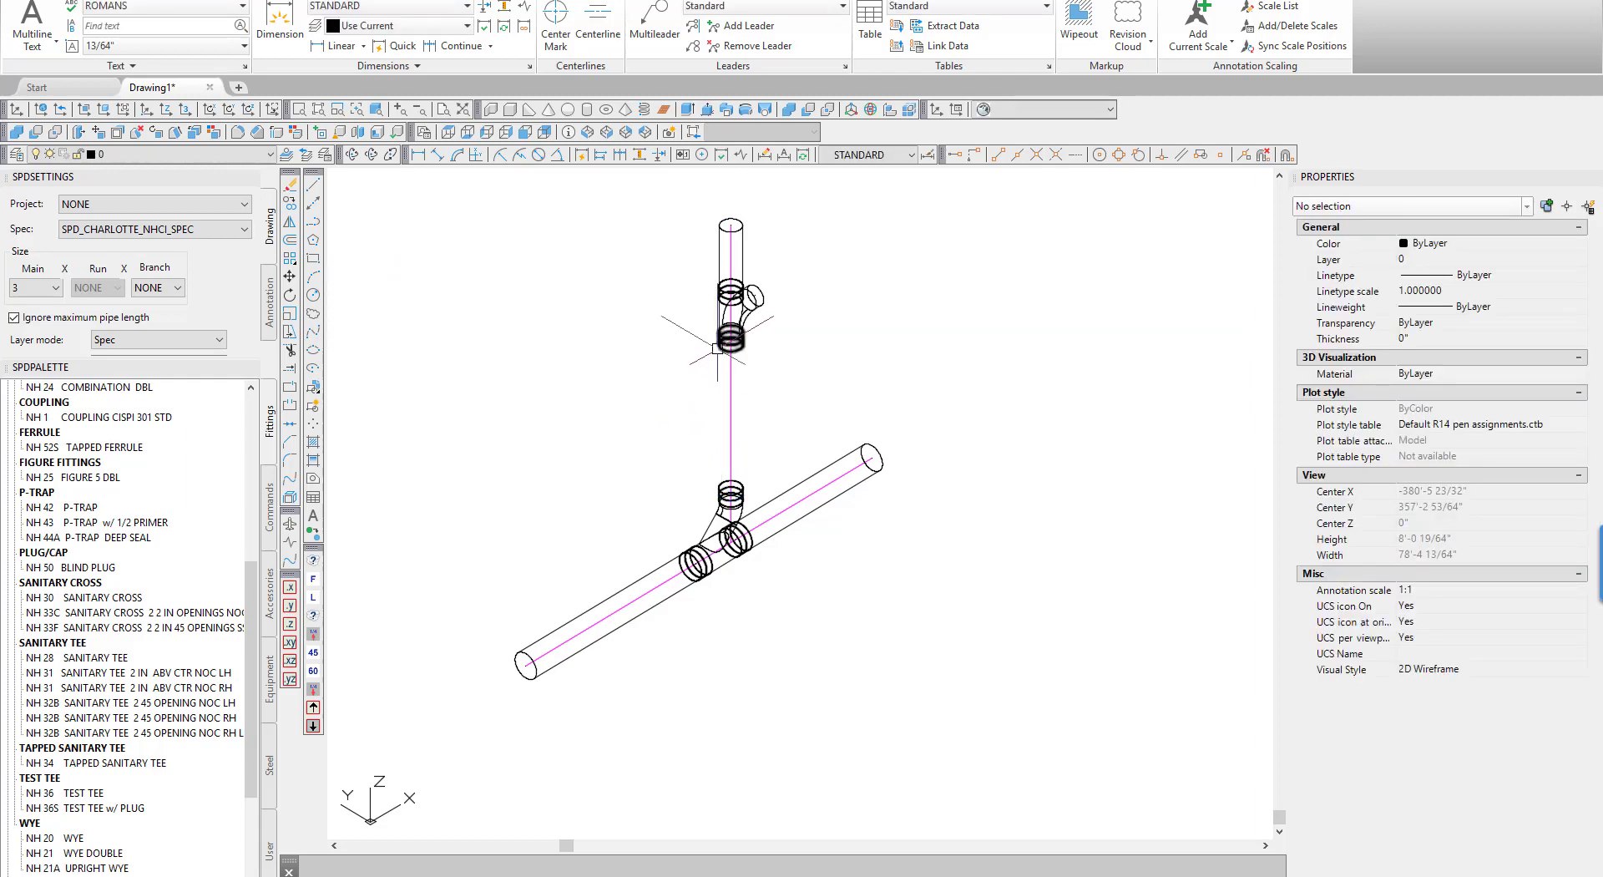
left_click(723, 353)
key("Delete")
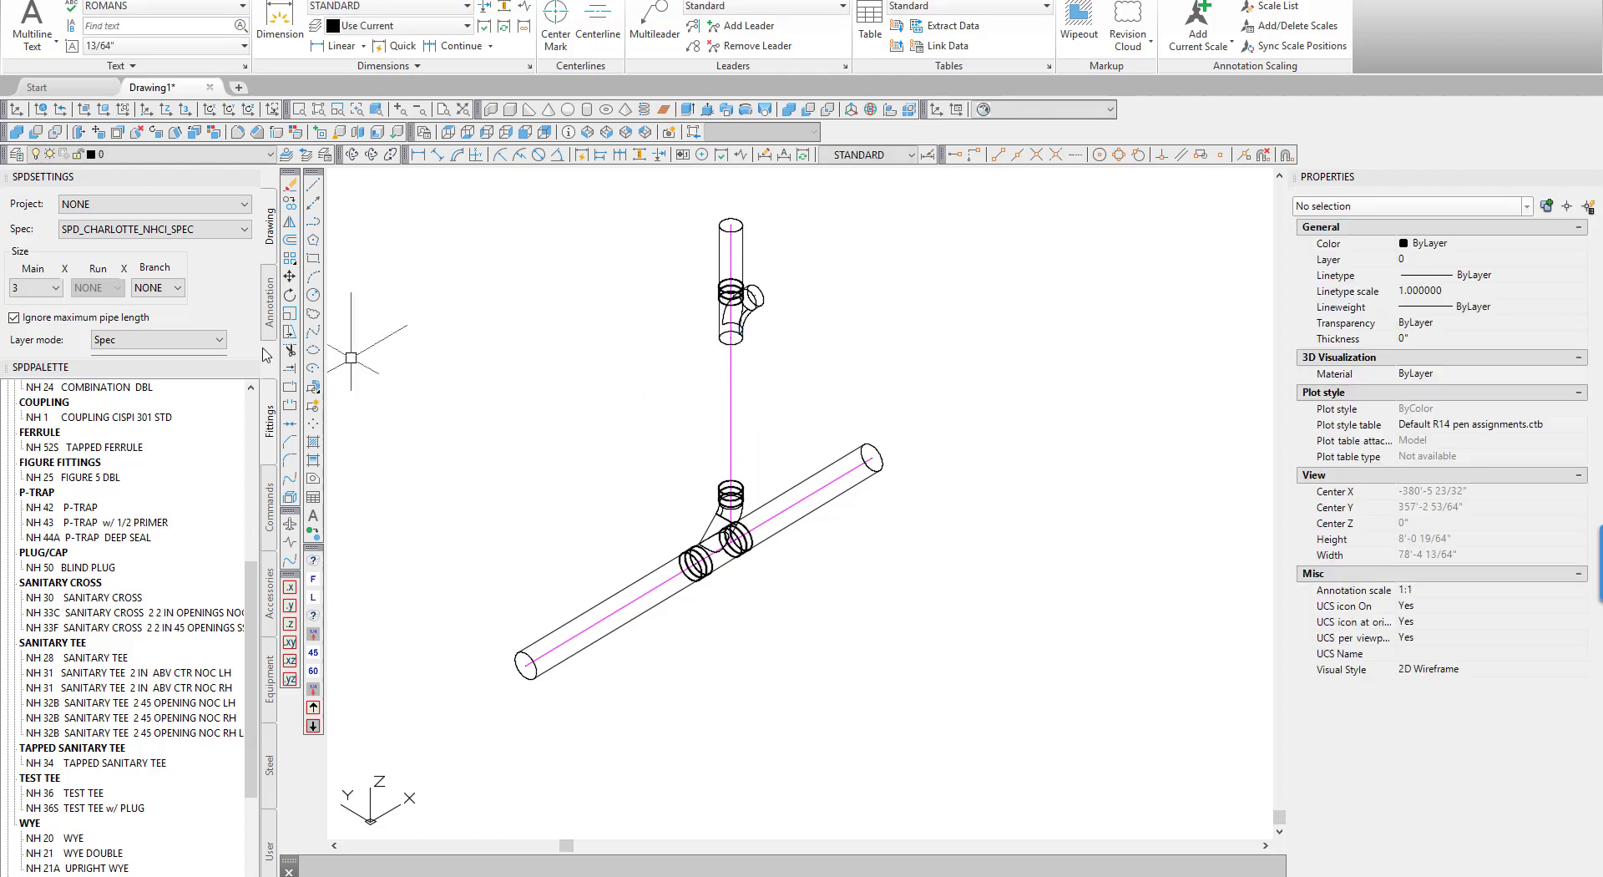
Stretch the sanitary tee and the lower end of the upper pipe down to the coupling on top of the combination
left_click(289, 334)
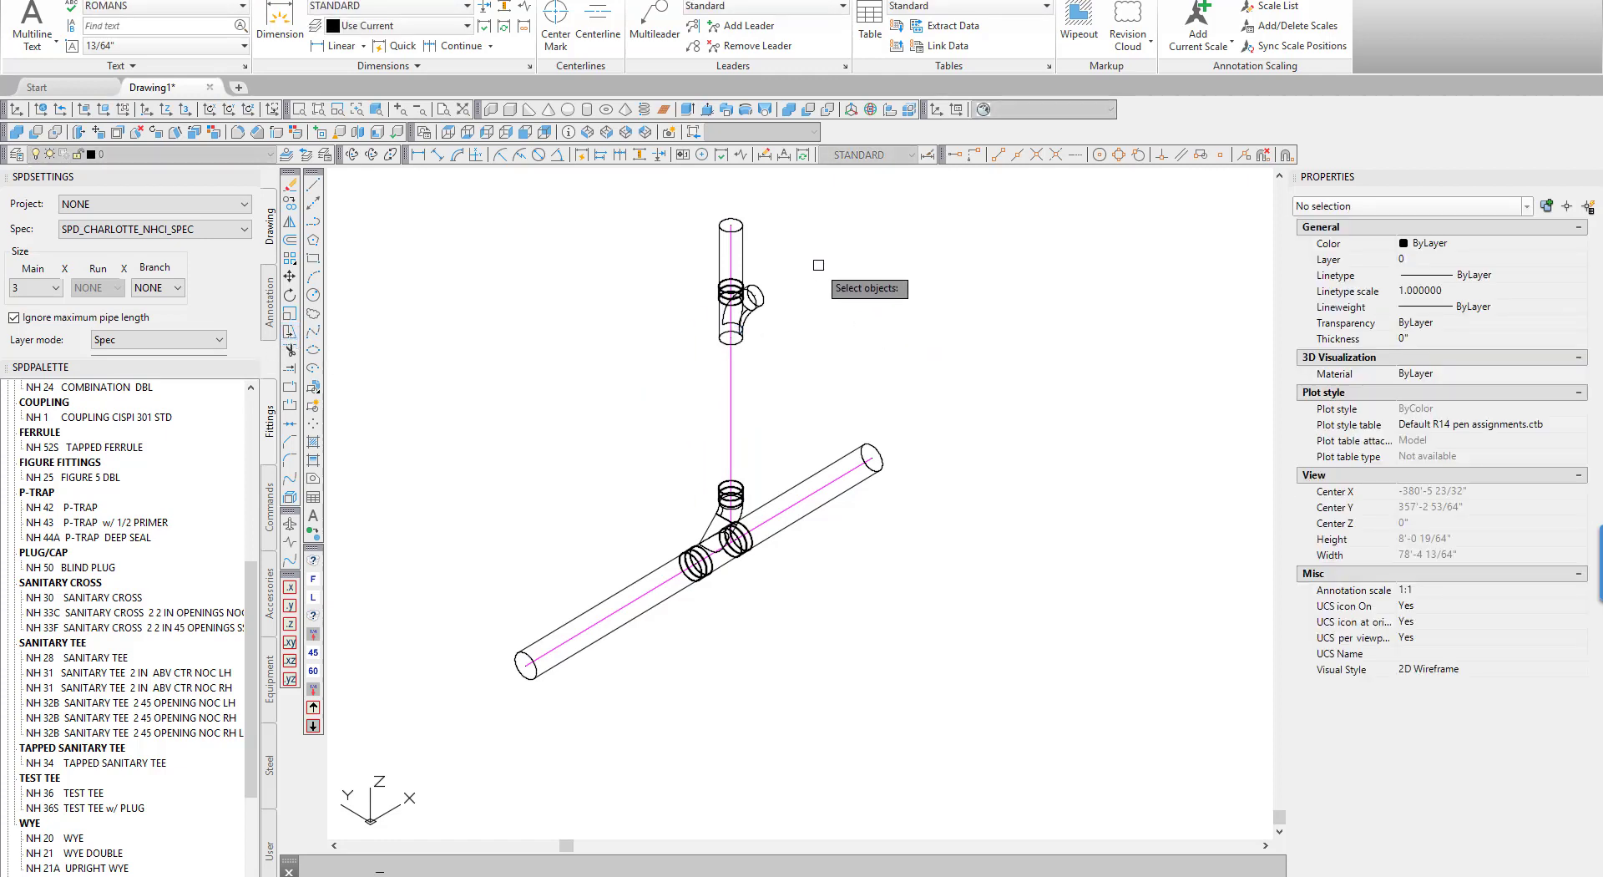
left_click(819, 264)
left_click(657, 369)
key("Return")
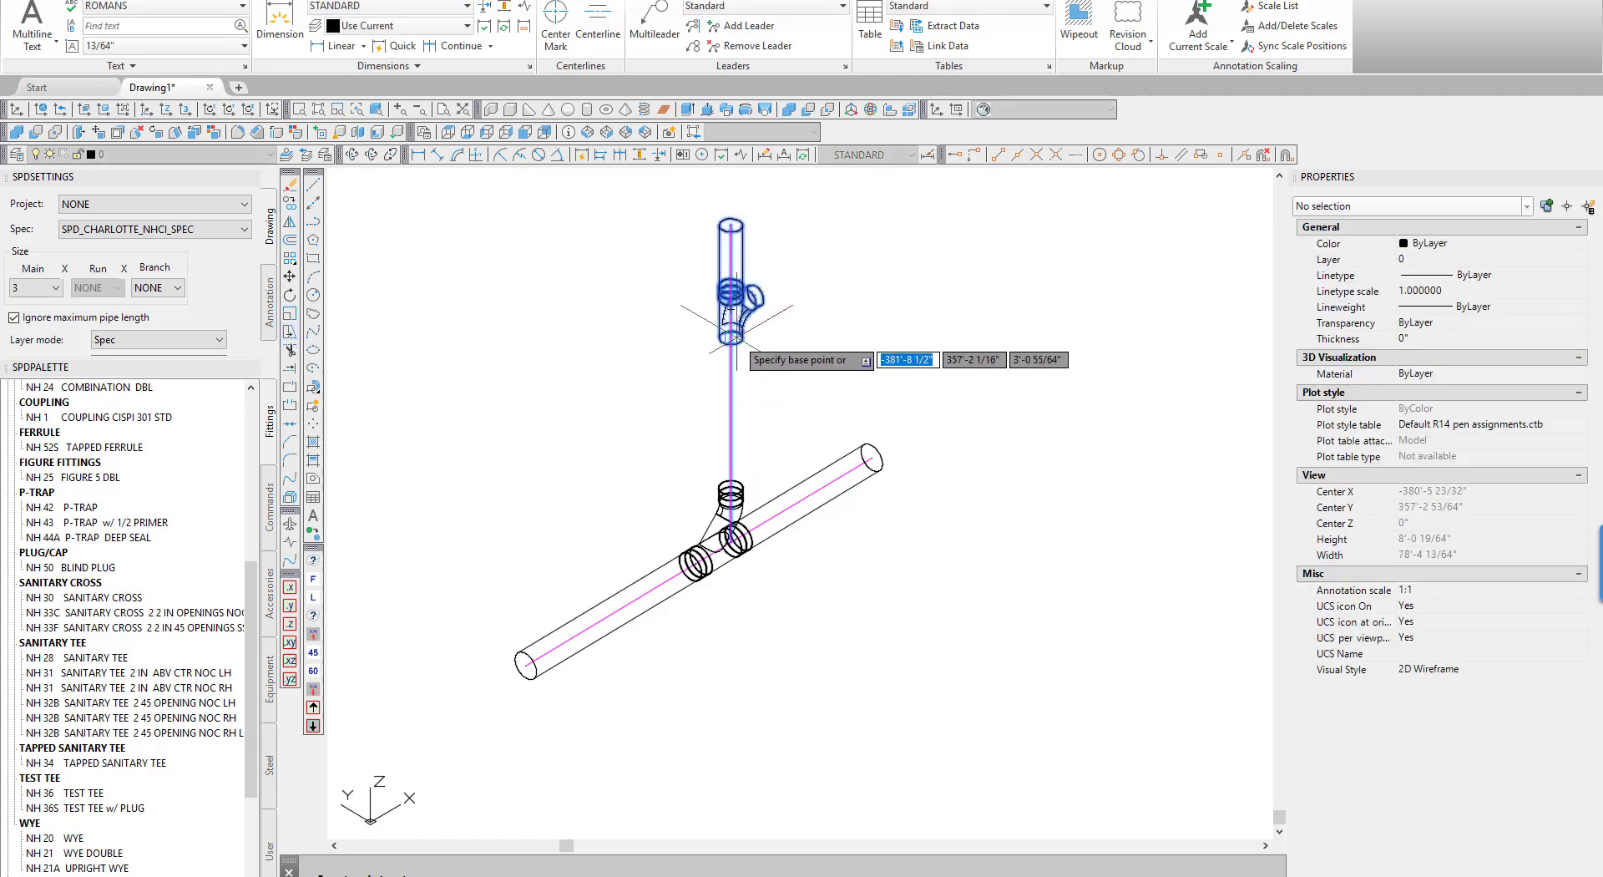
left_click(731, 338)
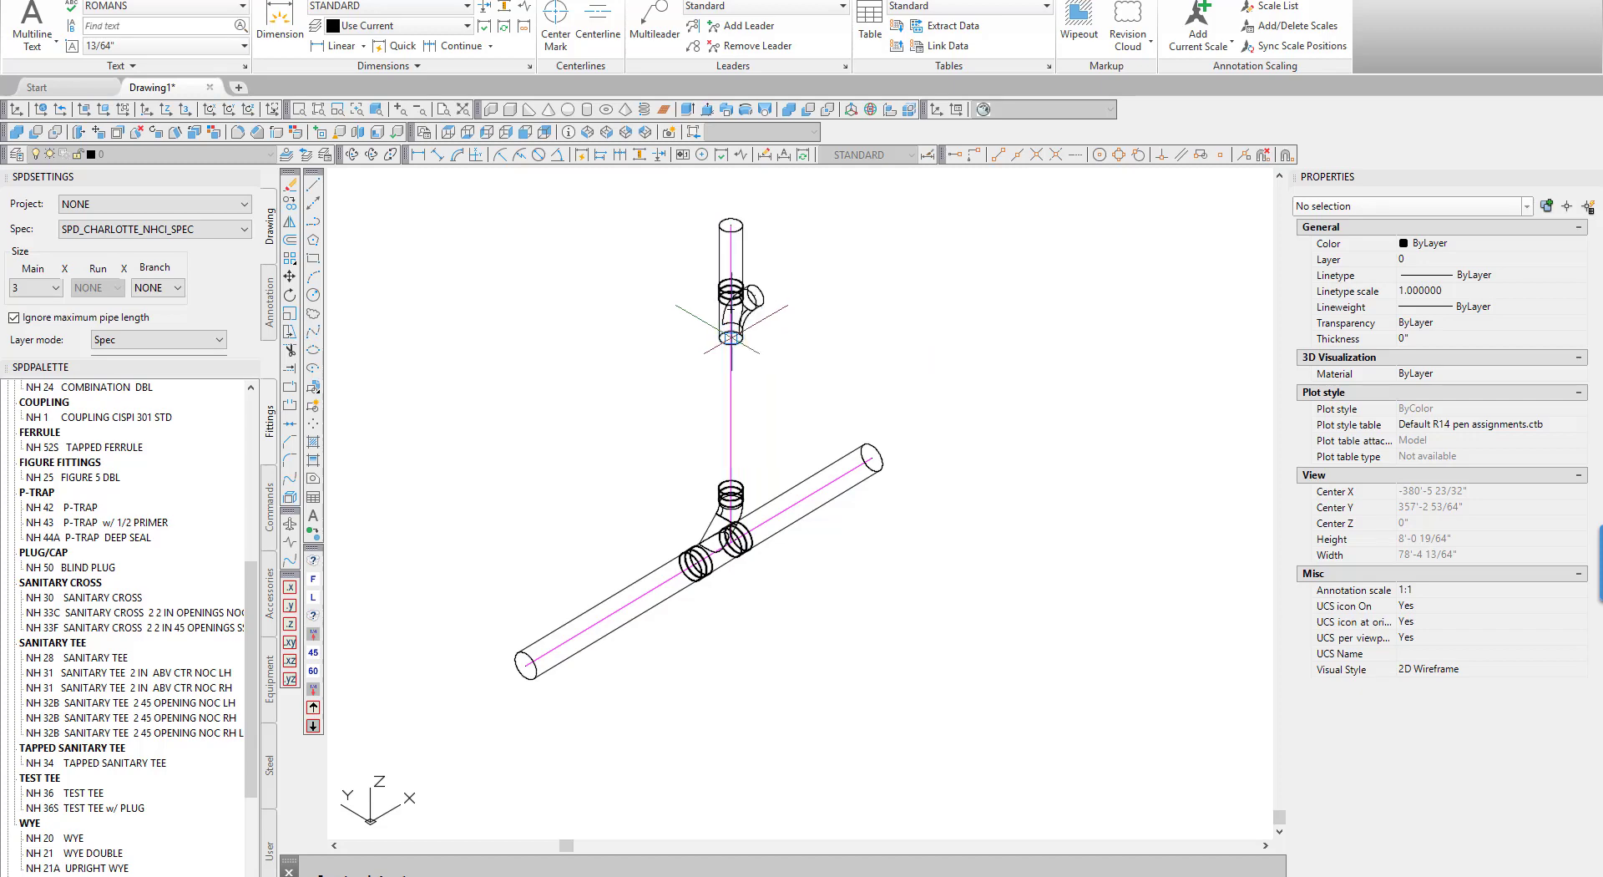
left_click(732, 493)
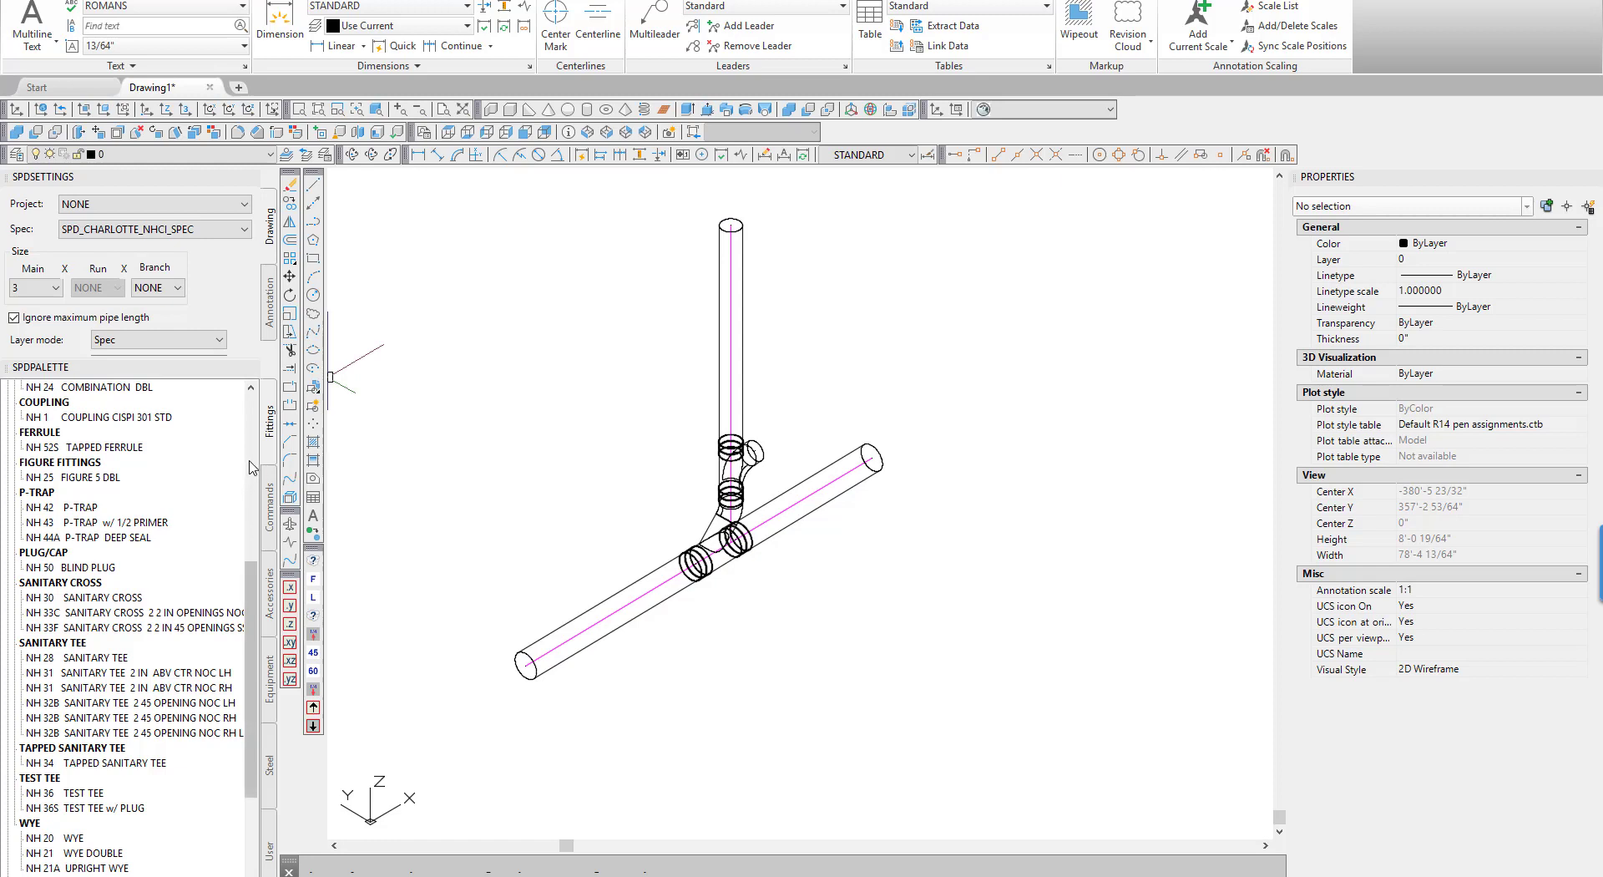
Set the main size to 4 and place an NH 56 closet collar 4X4x4 on the vertical riser
left_click(55, 289)
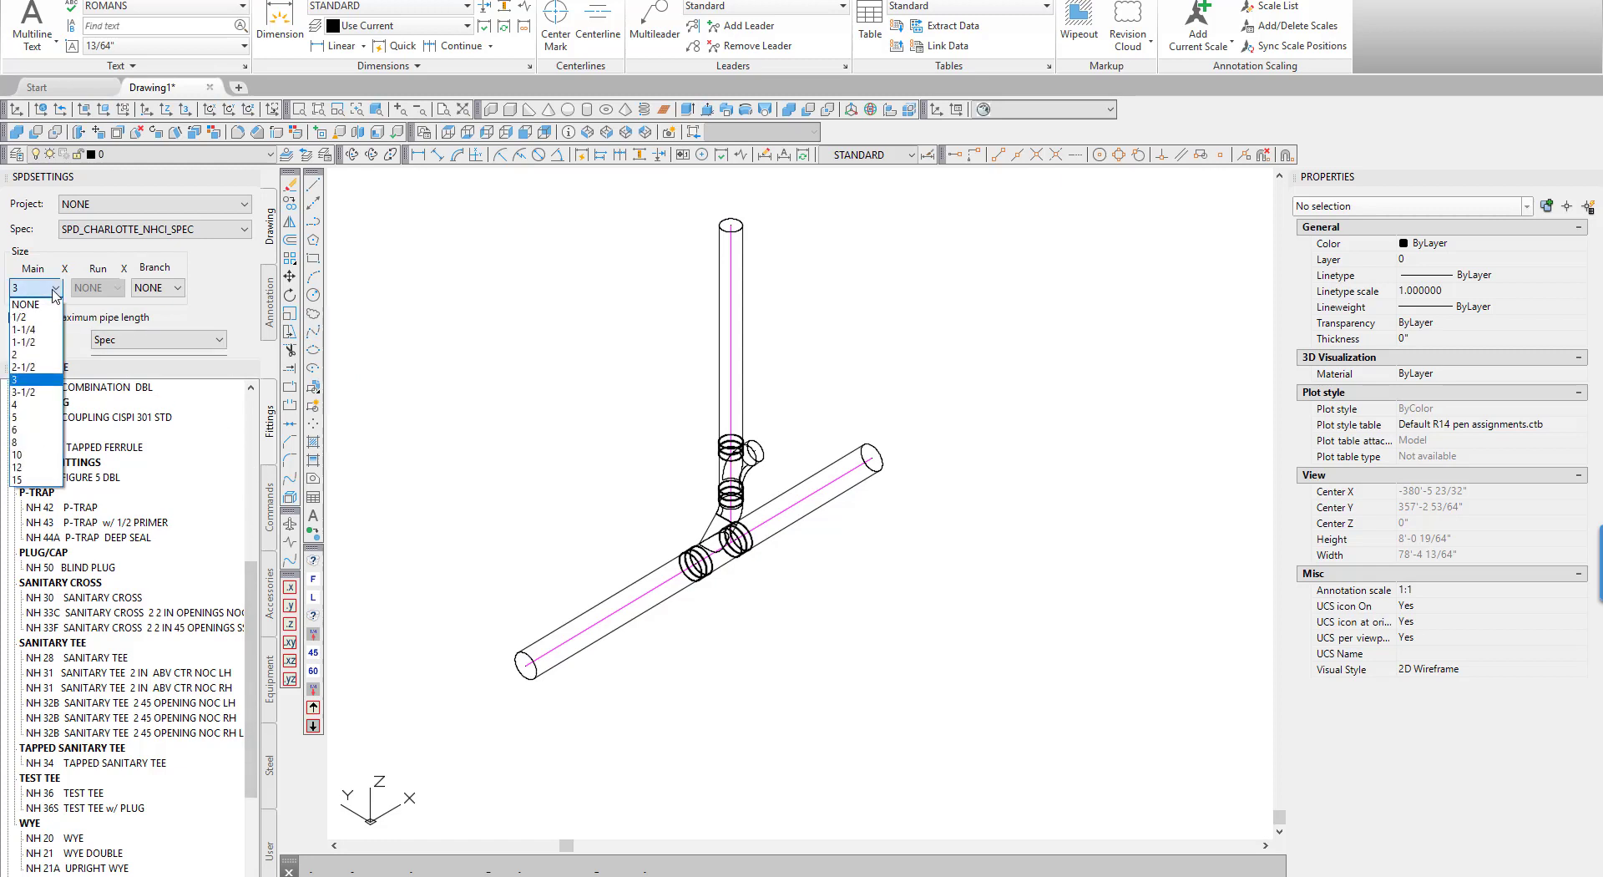
left_click(30, 406)
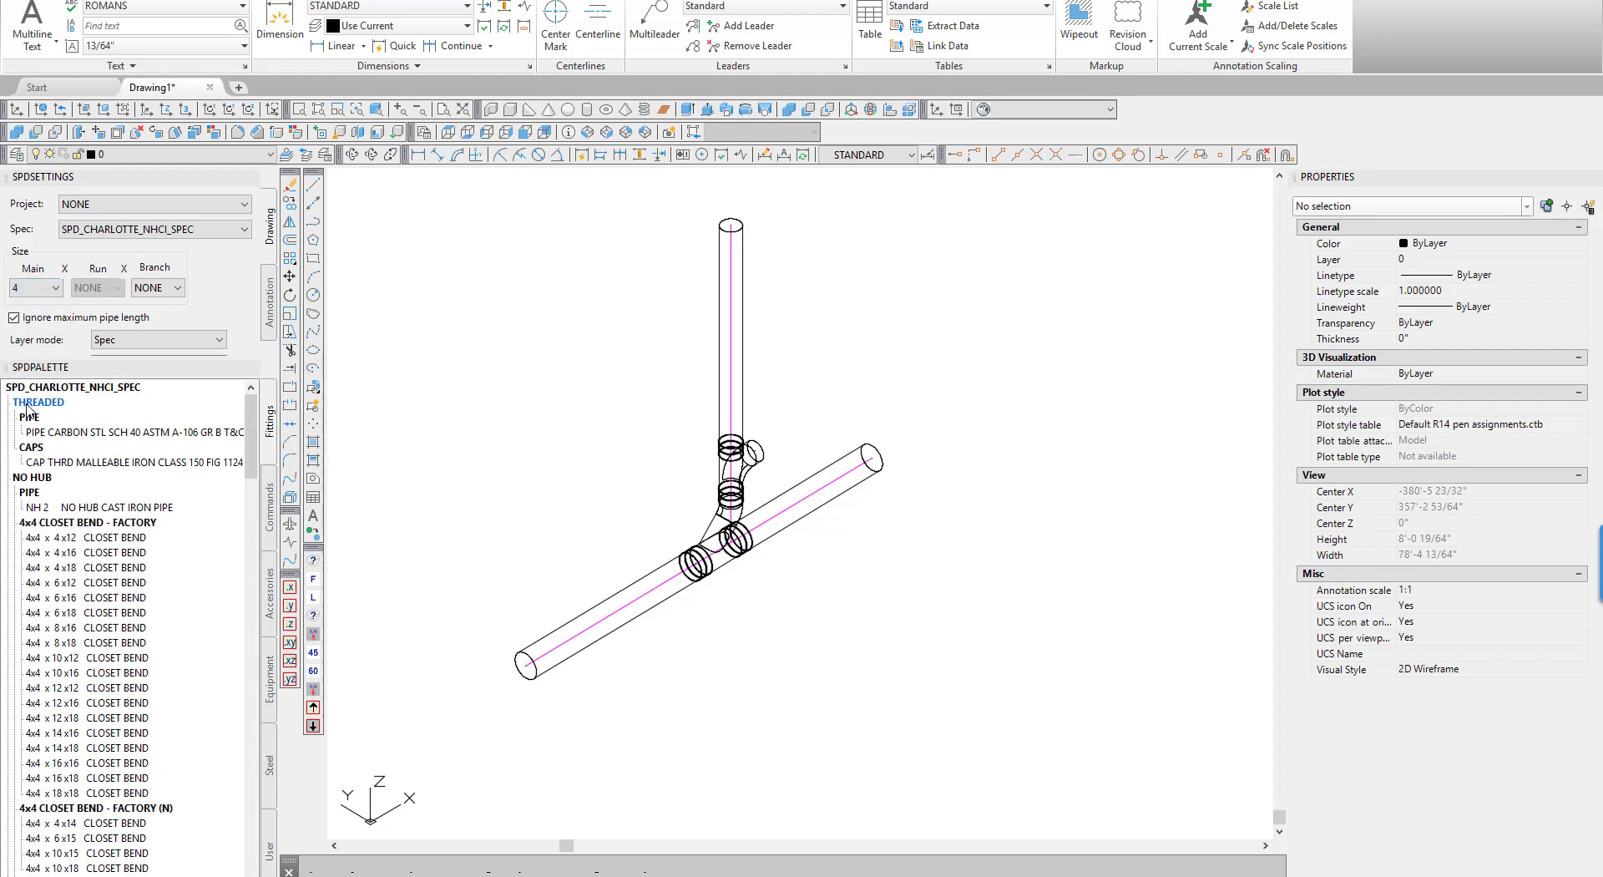
left_click_drag(254, 443, 251, 518)
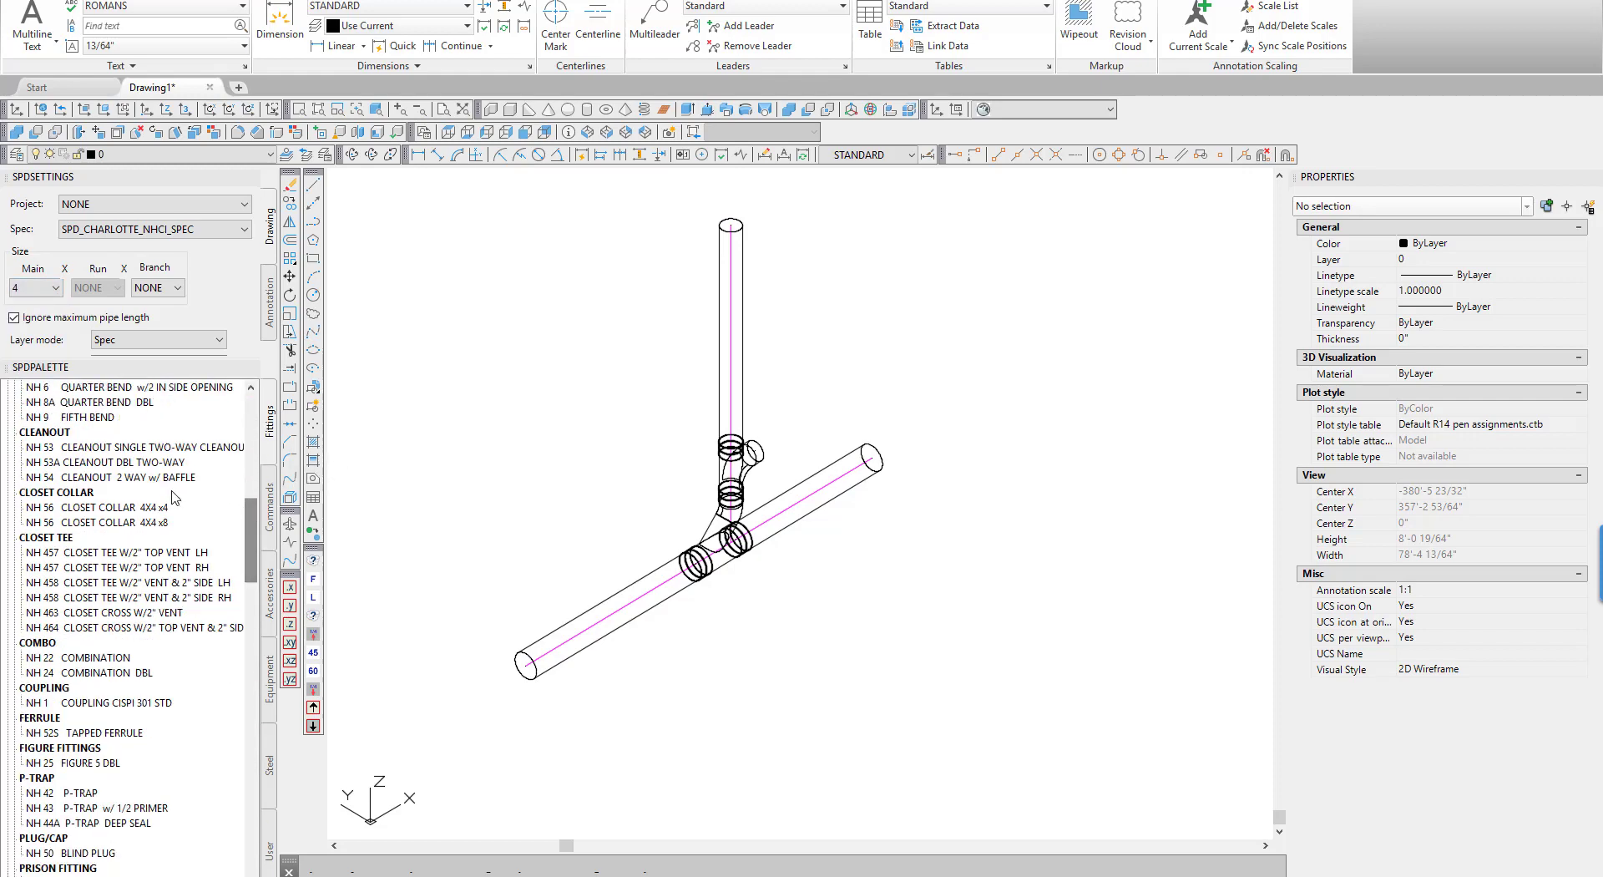
left_click(142, 507)
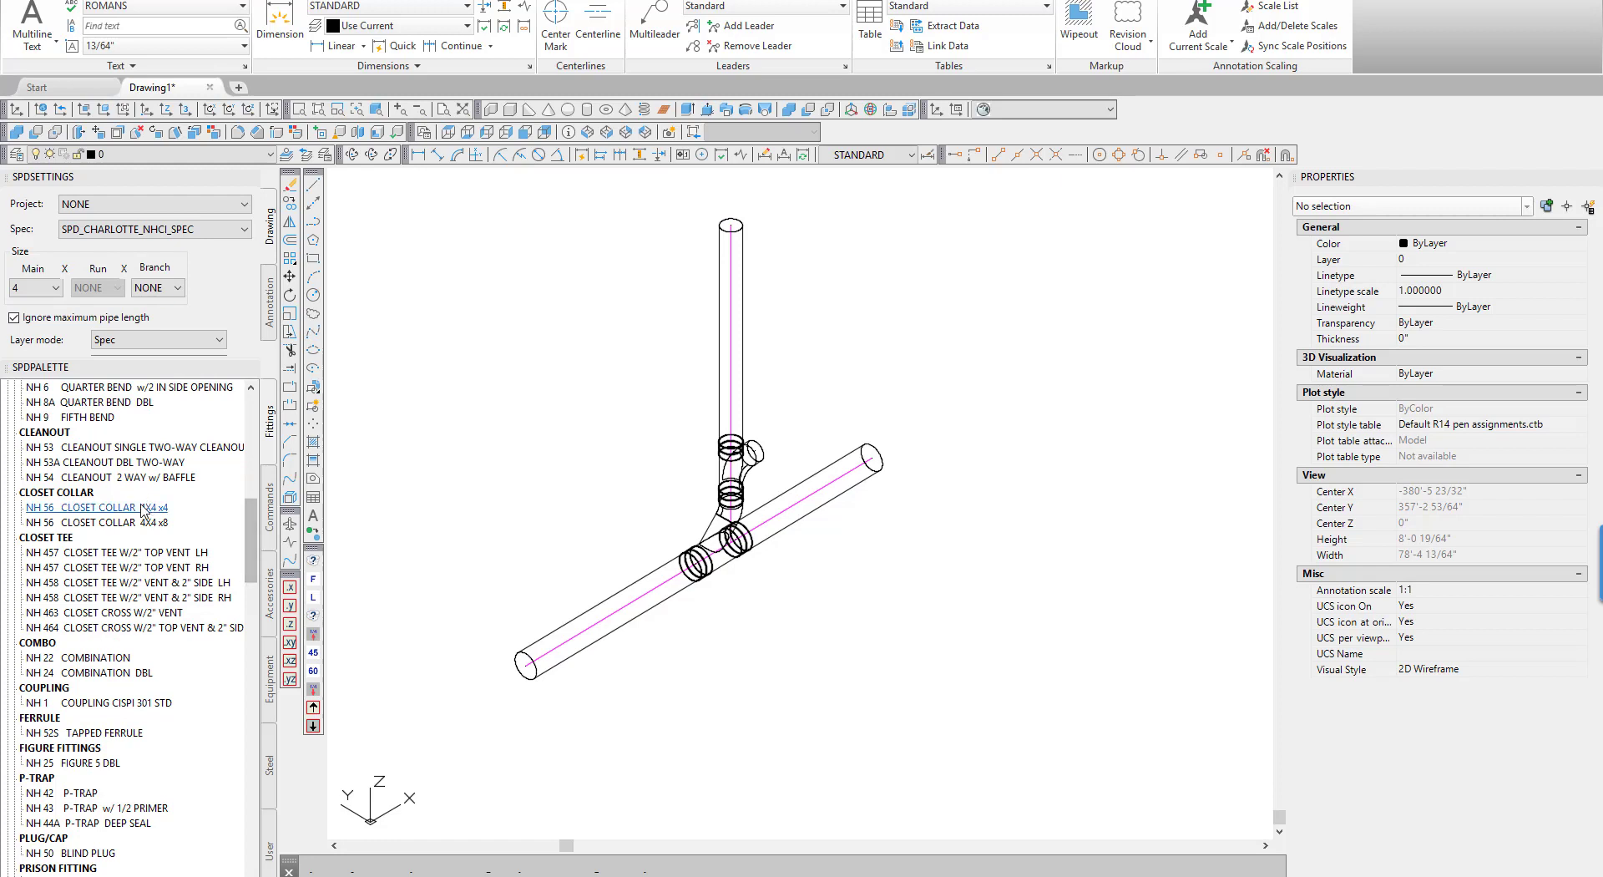
left_click(730, 317)
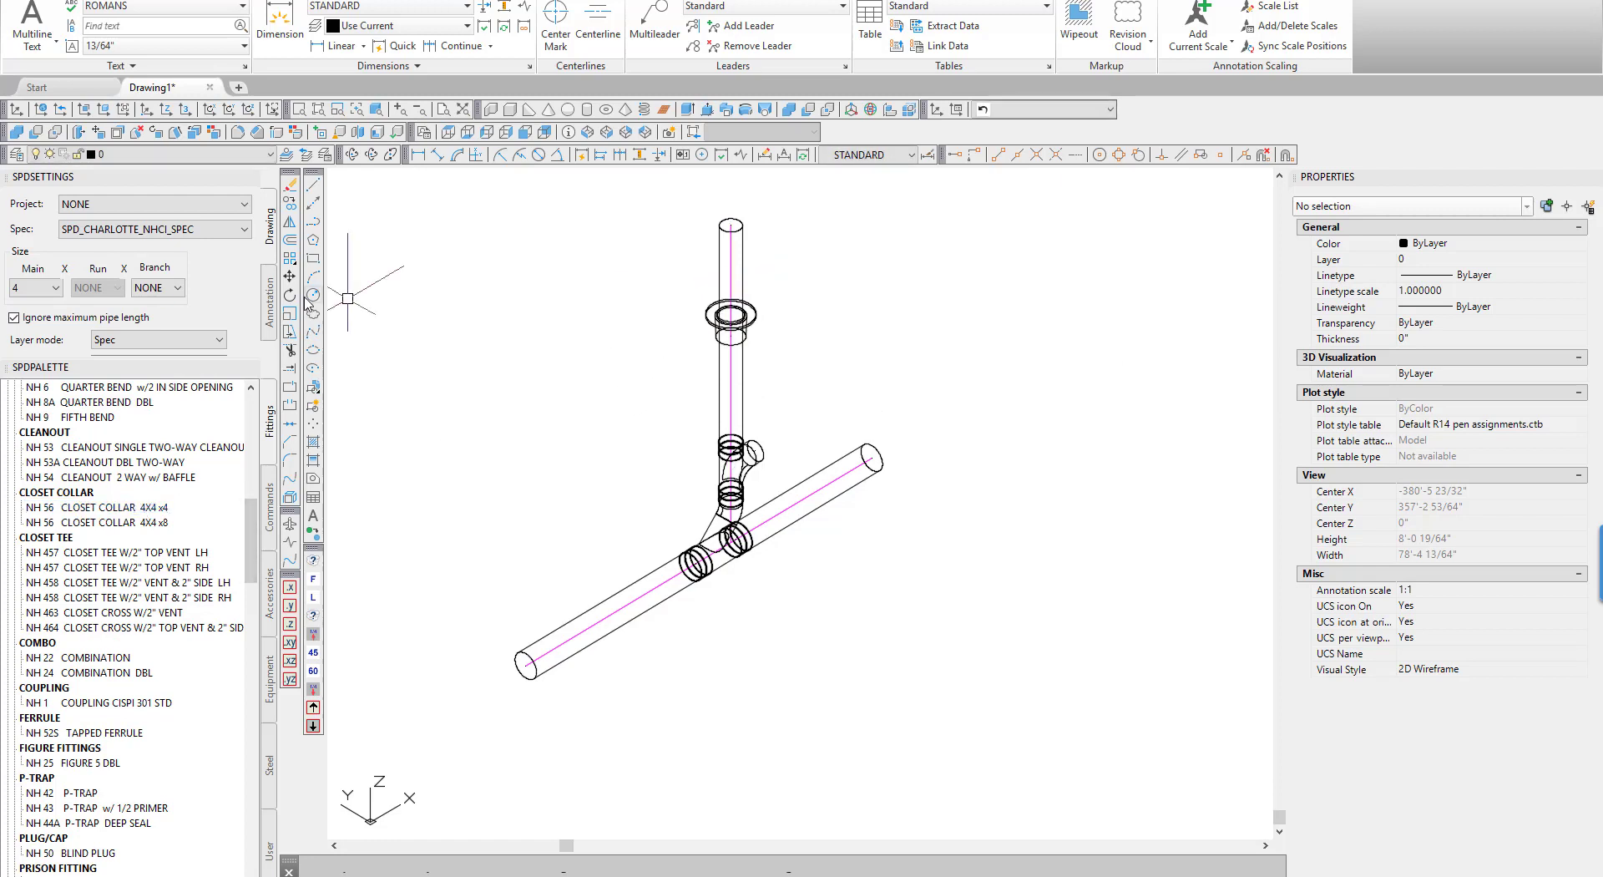
Move the closet collar off the riser along the X axis and lower it vertically beside the pipe
left_click(289, 276)
left_click(730, 316)
key("Return")
left_click(731, 316)
left_click(815, 267)
right_click(900, 282)
left_click(951, 292)
left_click(814, 267)
key("Return")
left_click(815, 268)
left_click(815, 326)
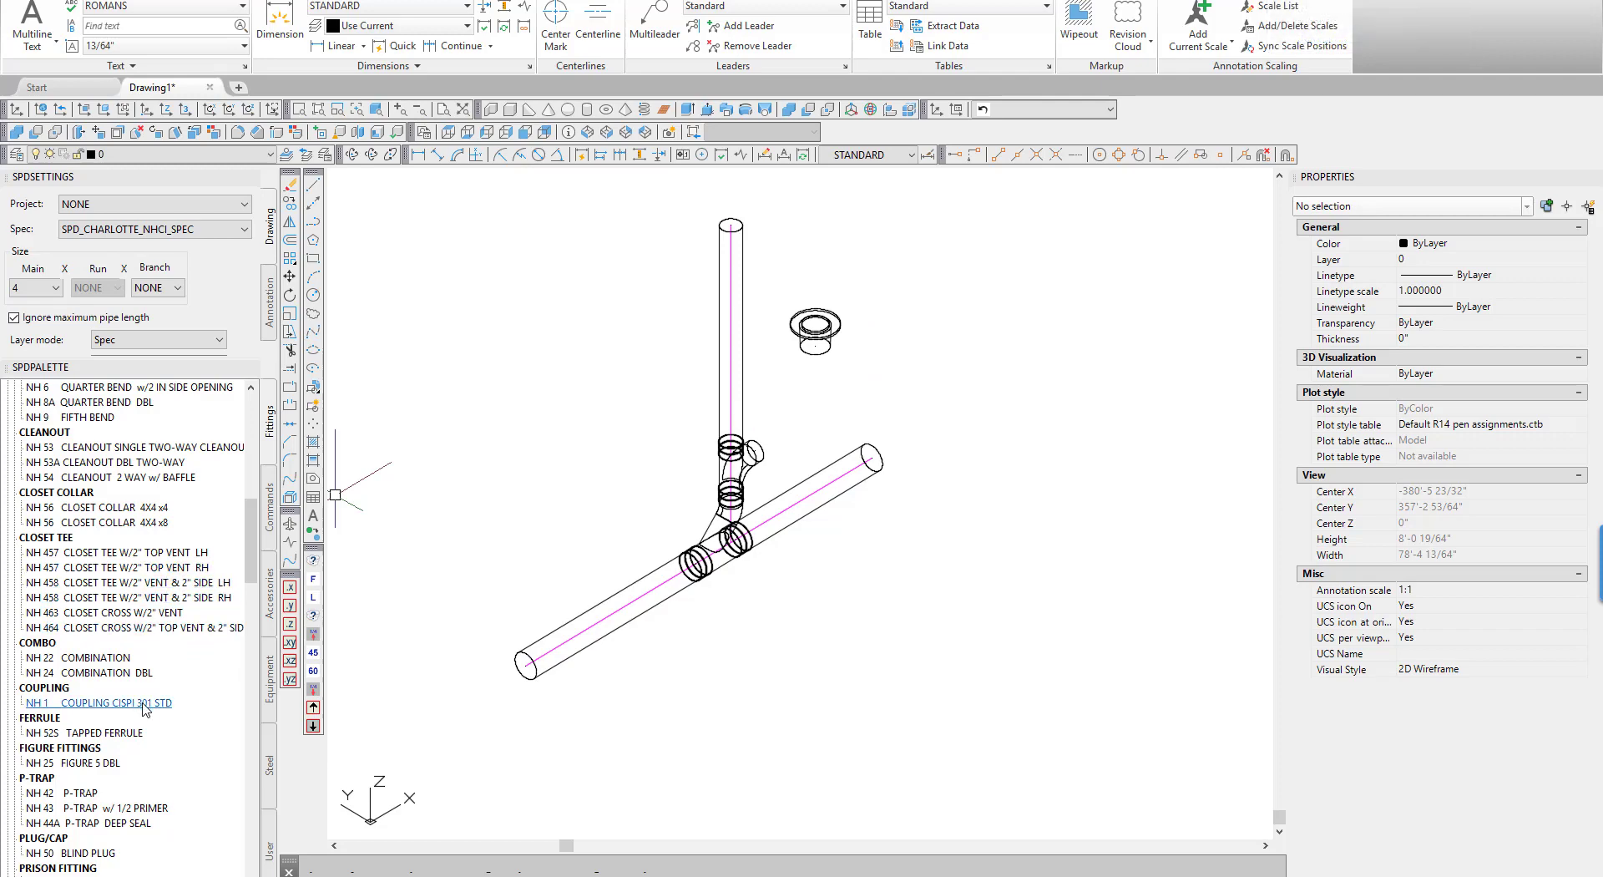
Add NH 1 couplings to the closet collar's lower end in size 4 and to the sanitary tee's branch in size 3
left_click(108, 702)
left_click(815, 355)
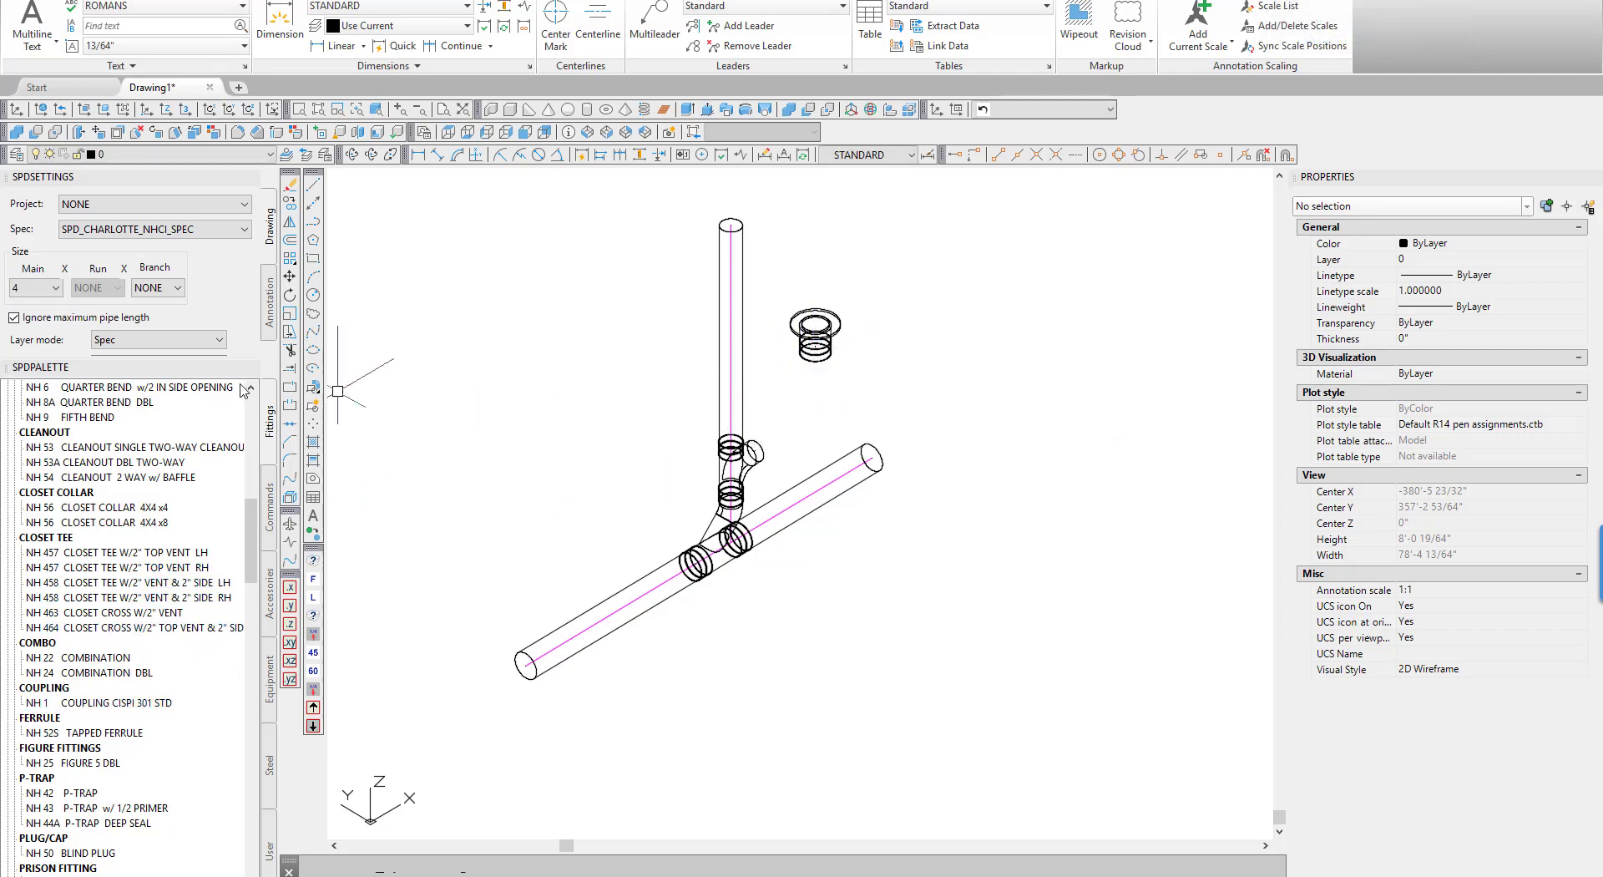
left_click(37, 289)
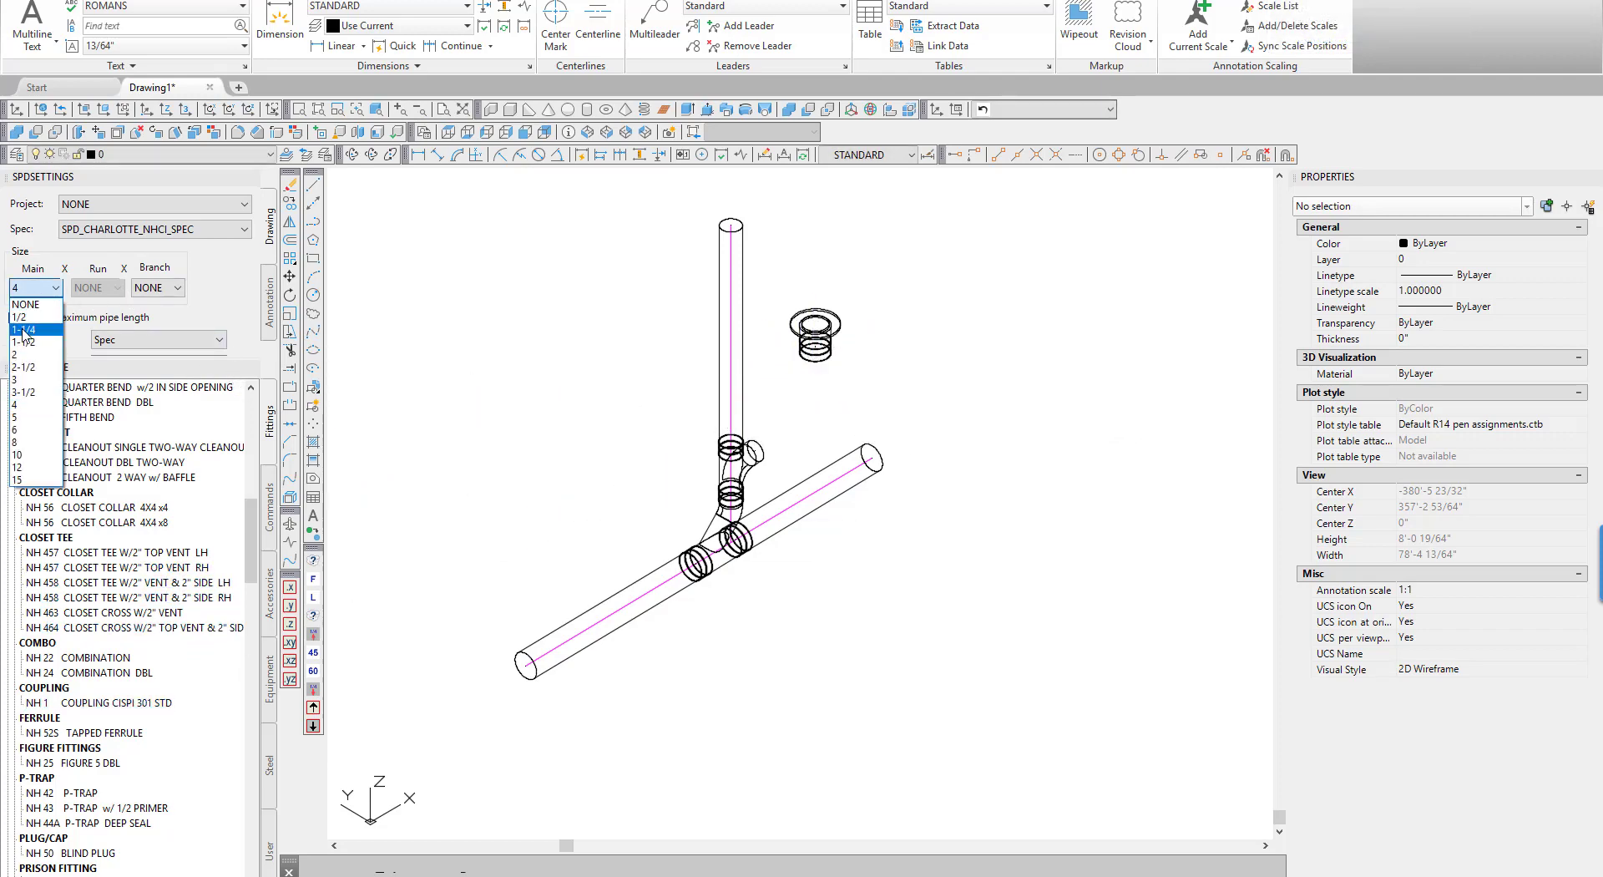
left_click(27, 381)
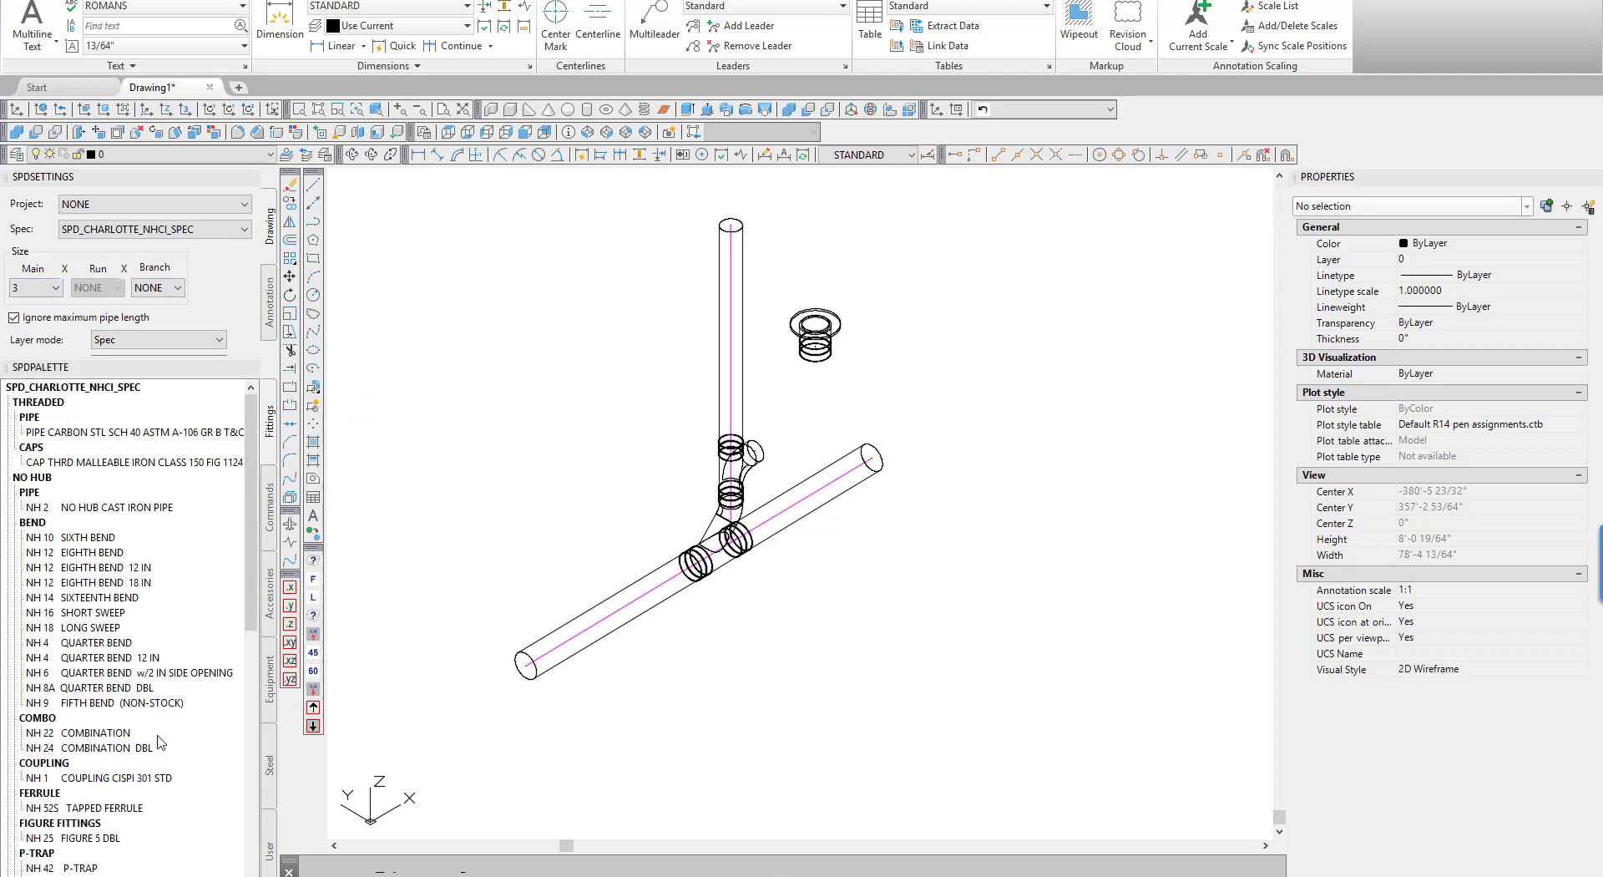
left_click_drag(247, 594, 247, 749)
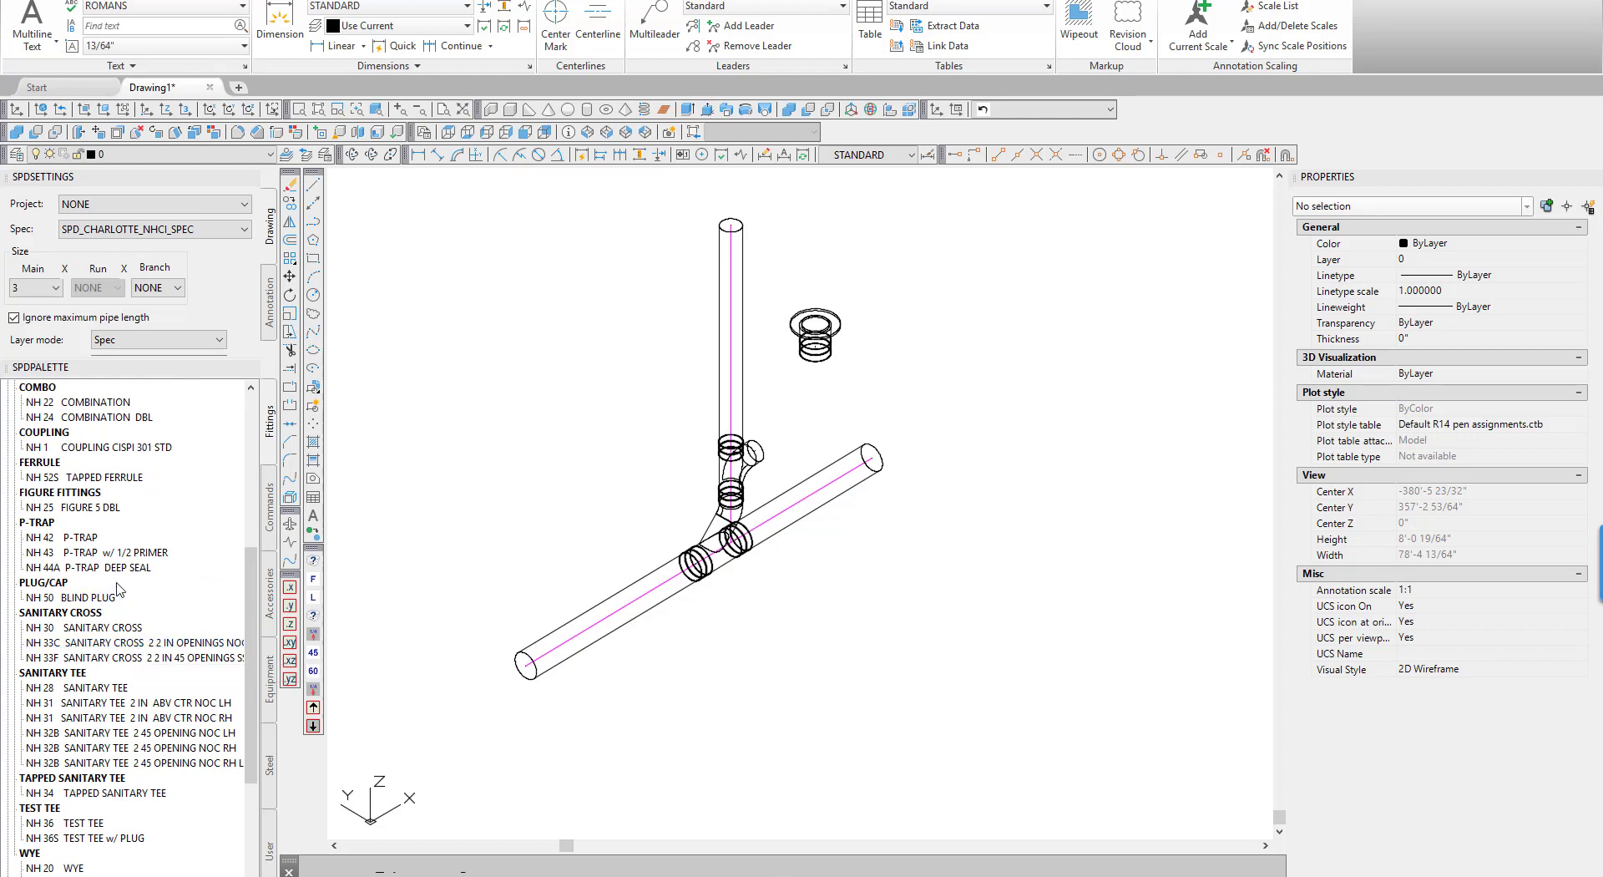
left_click(100, 447)
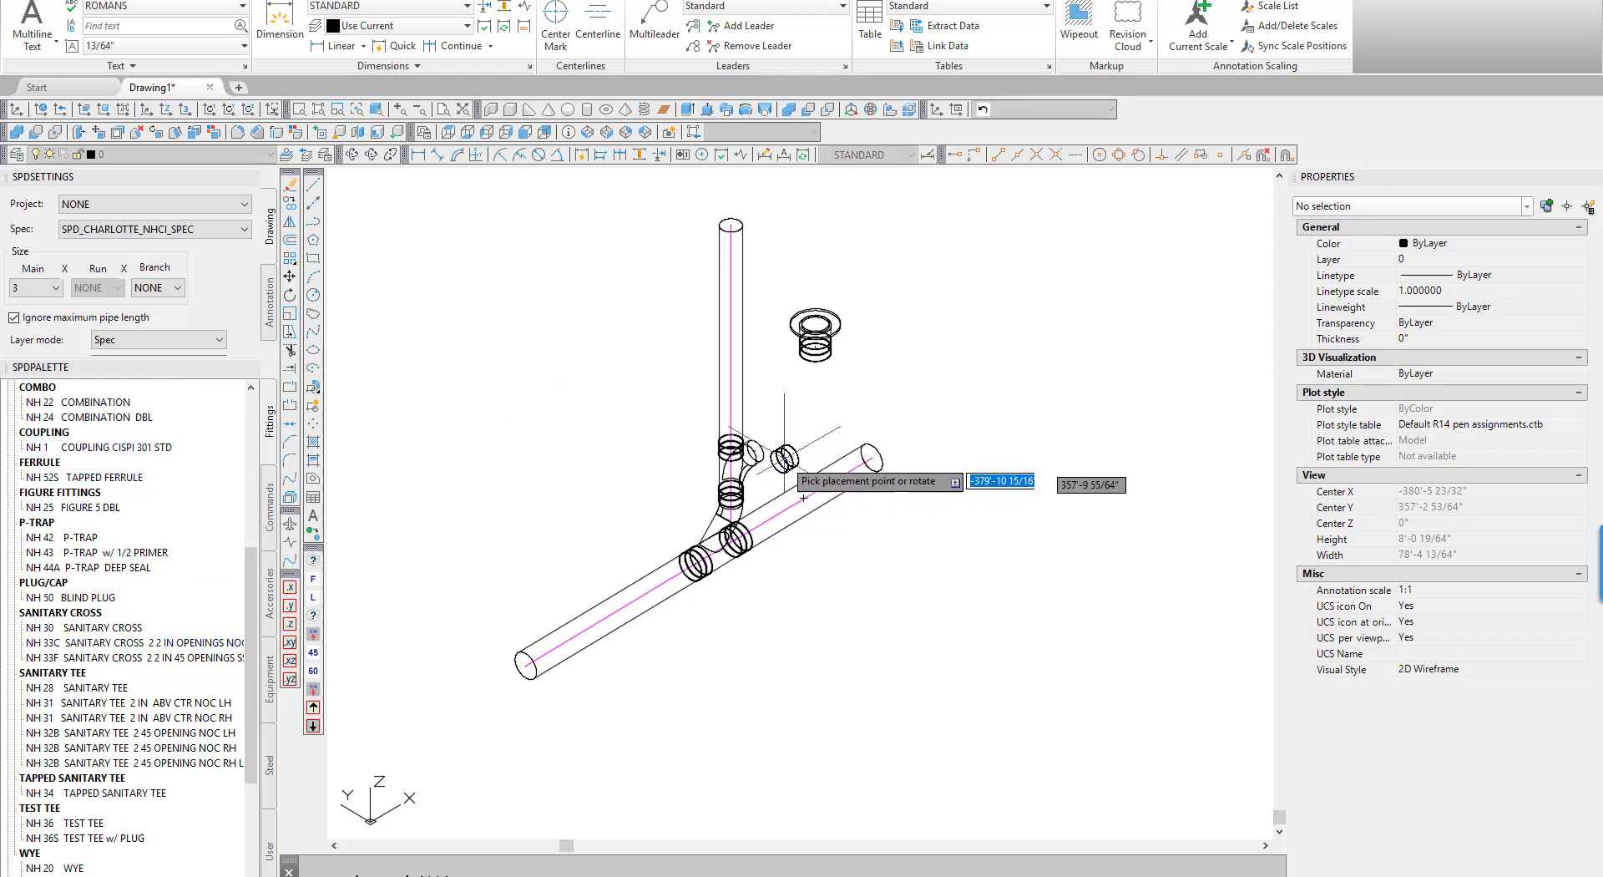
left_click(757, 449)
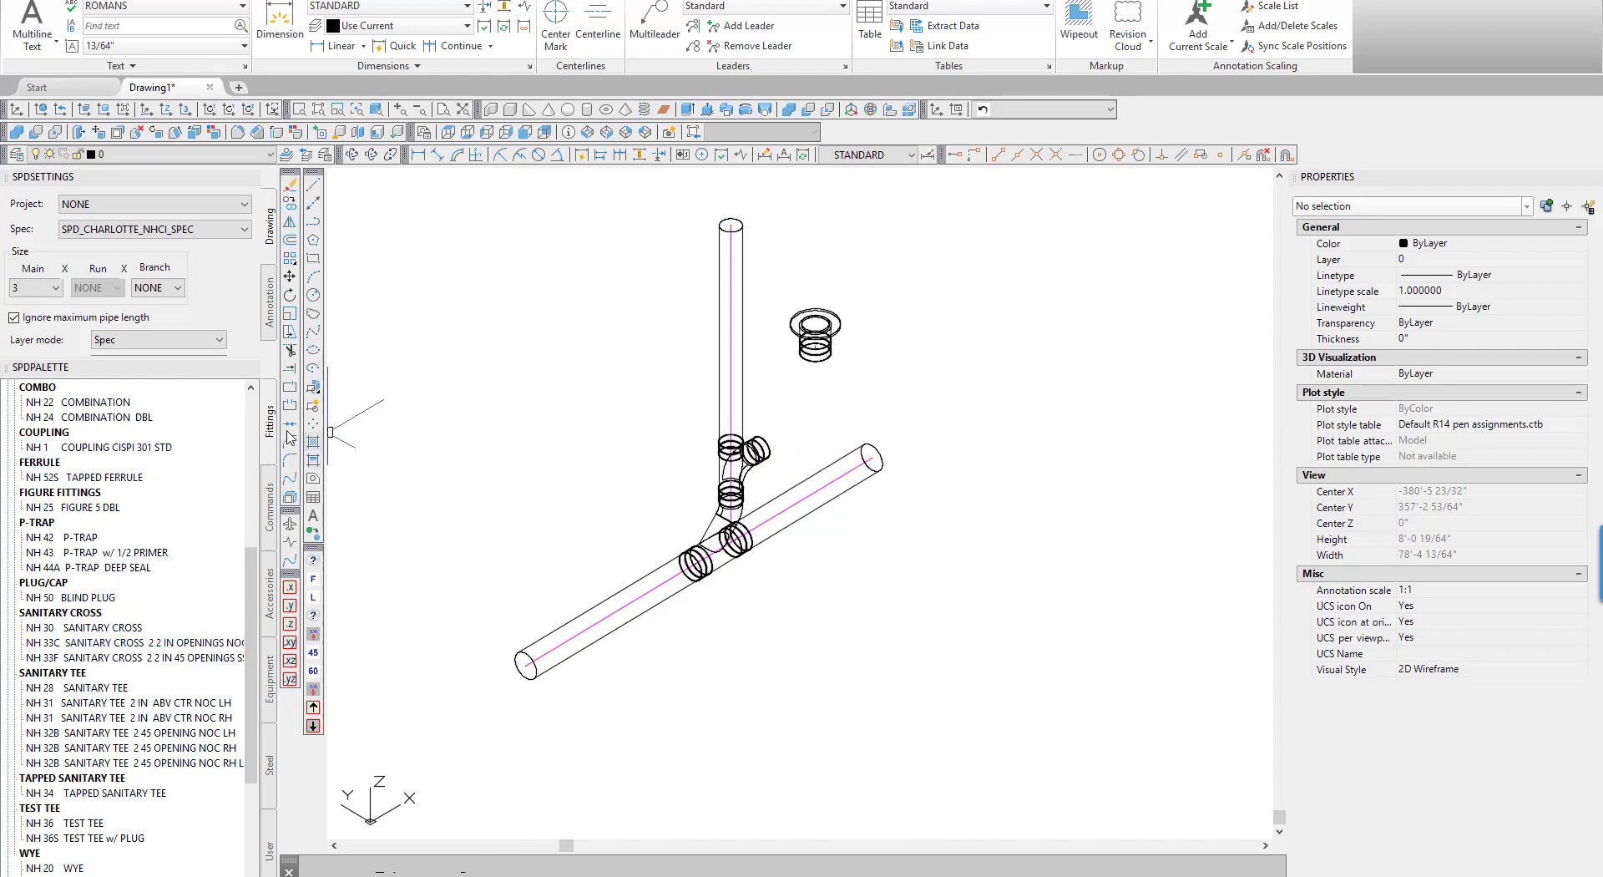
Draw a route line from the sanitary tee's branch coupling along its axis and up to the closet collar's coupling
left_click(268, 474)
left_click(41, 402)
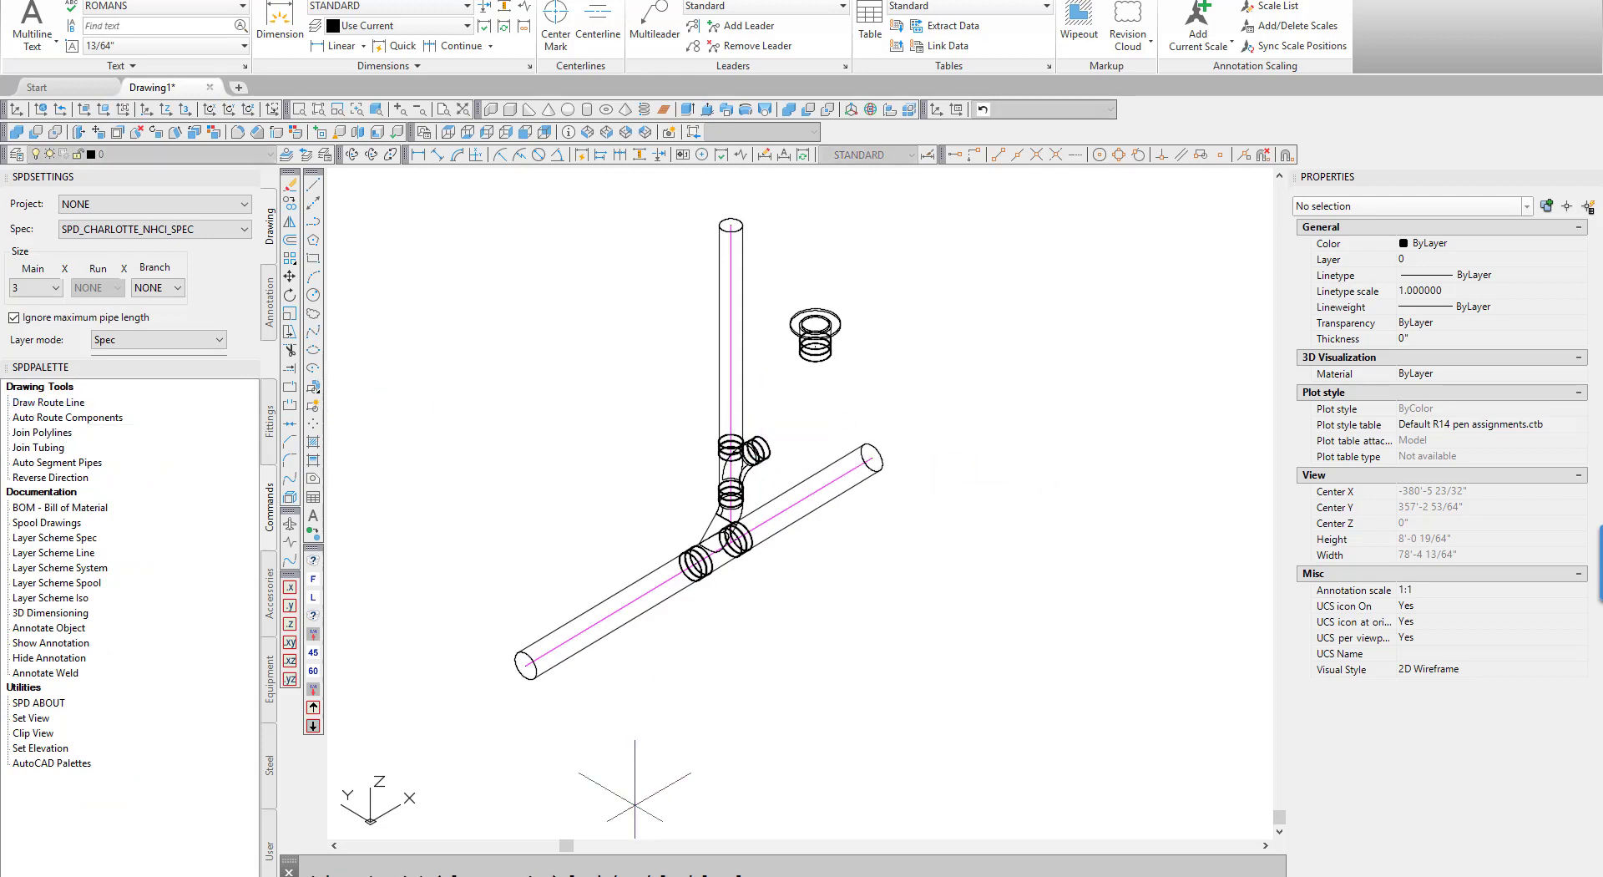
left_click(815, 325)
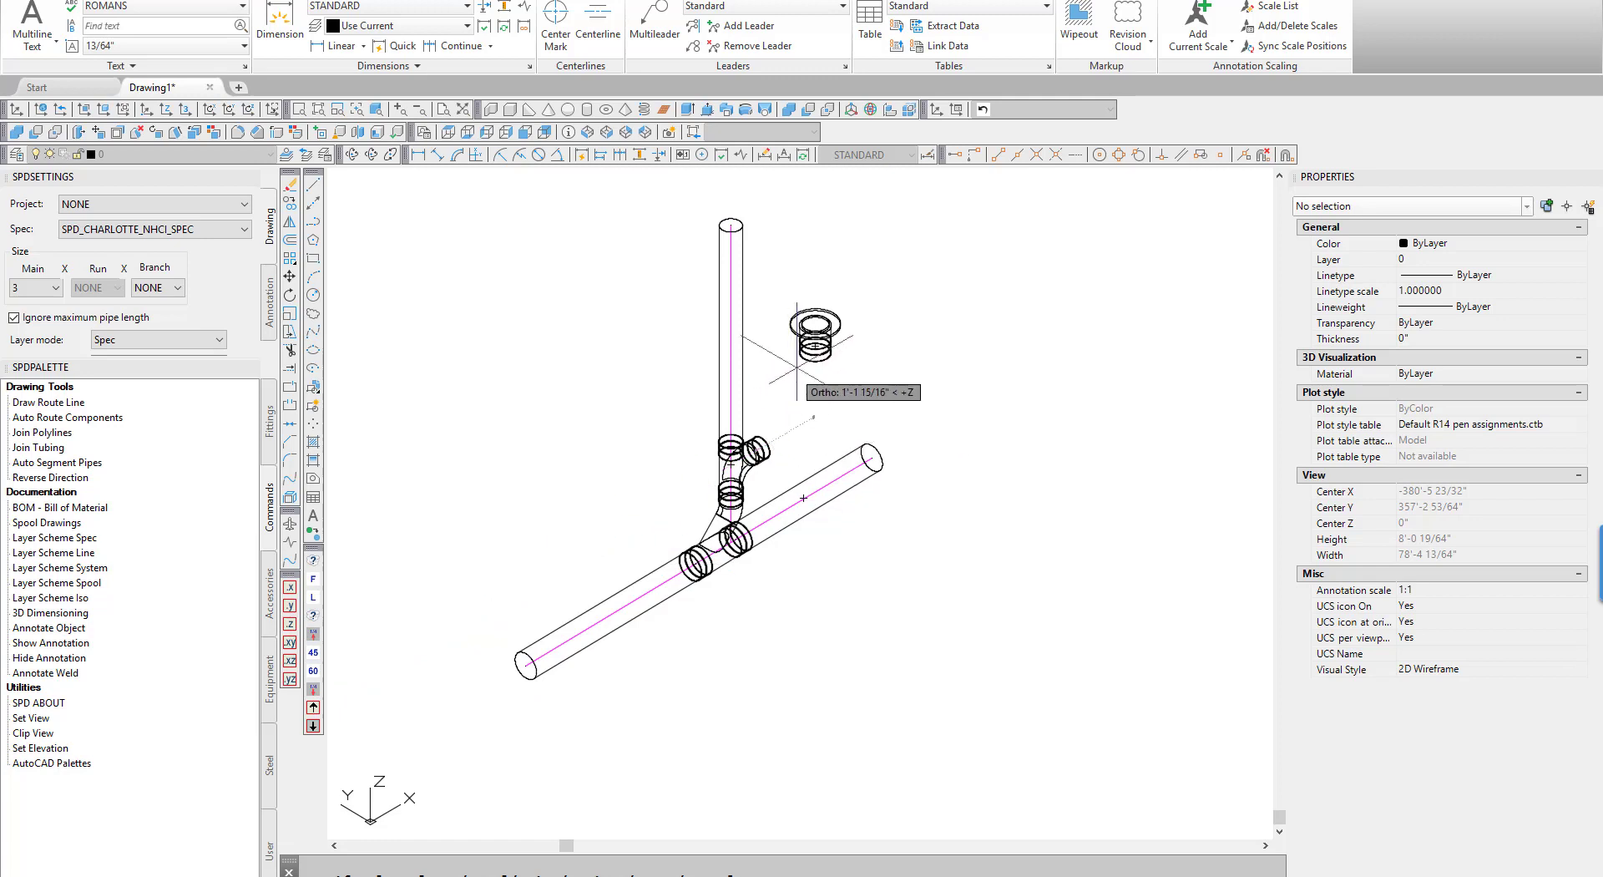
left_click(815, 327)
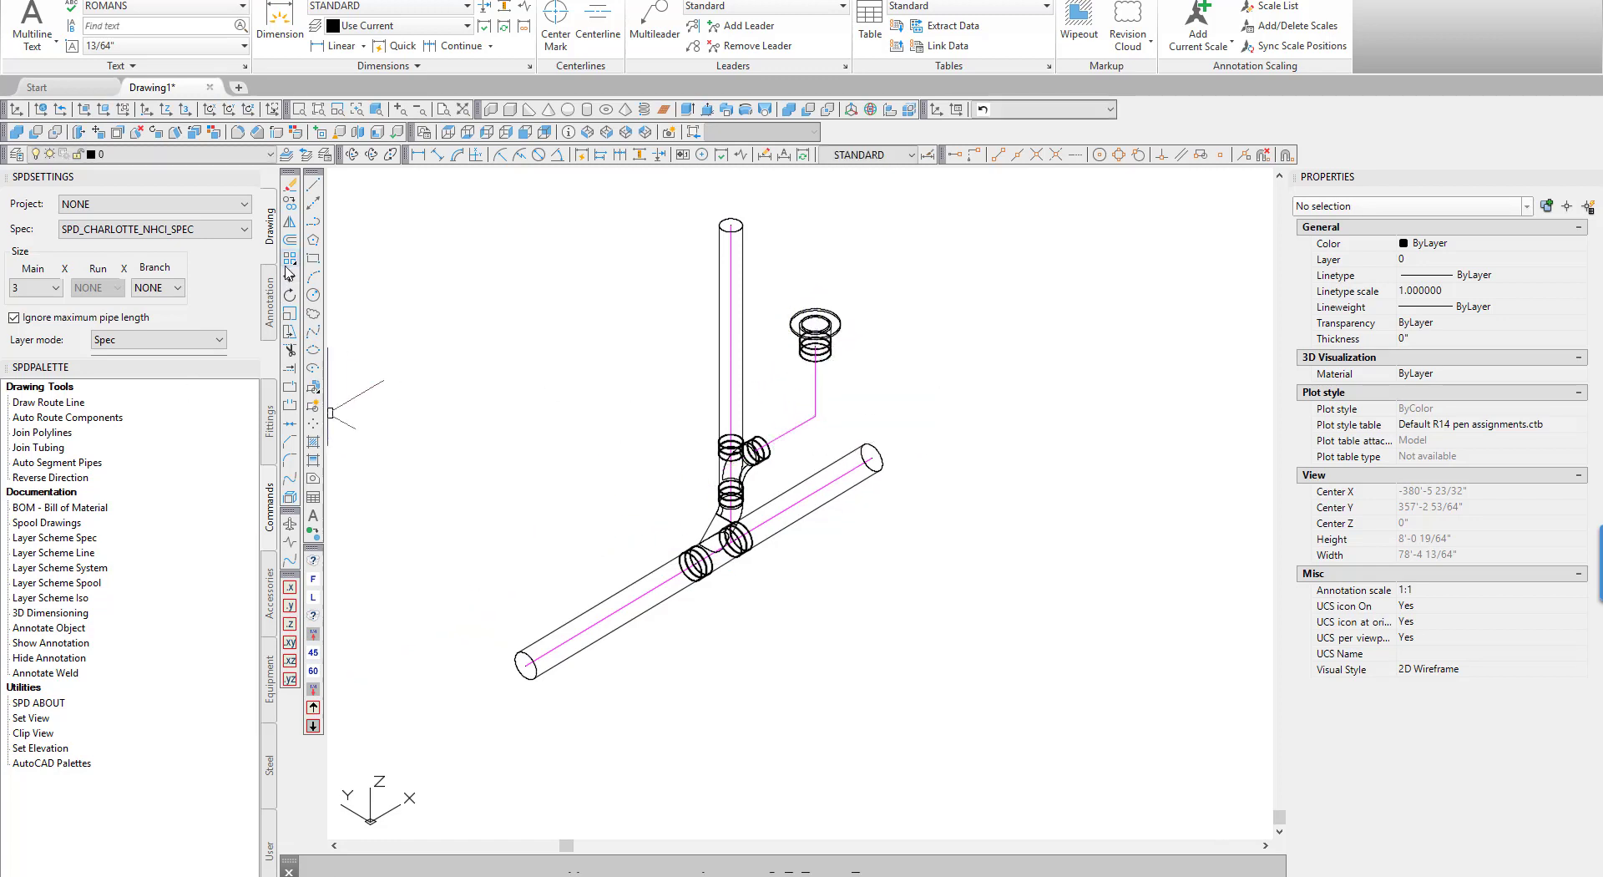
Copy the new L-shaped route line to the empty area beside the horizontal pipe
key("Return")
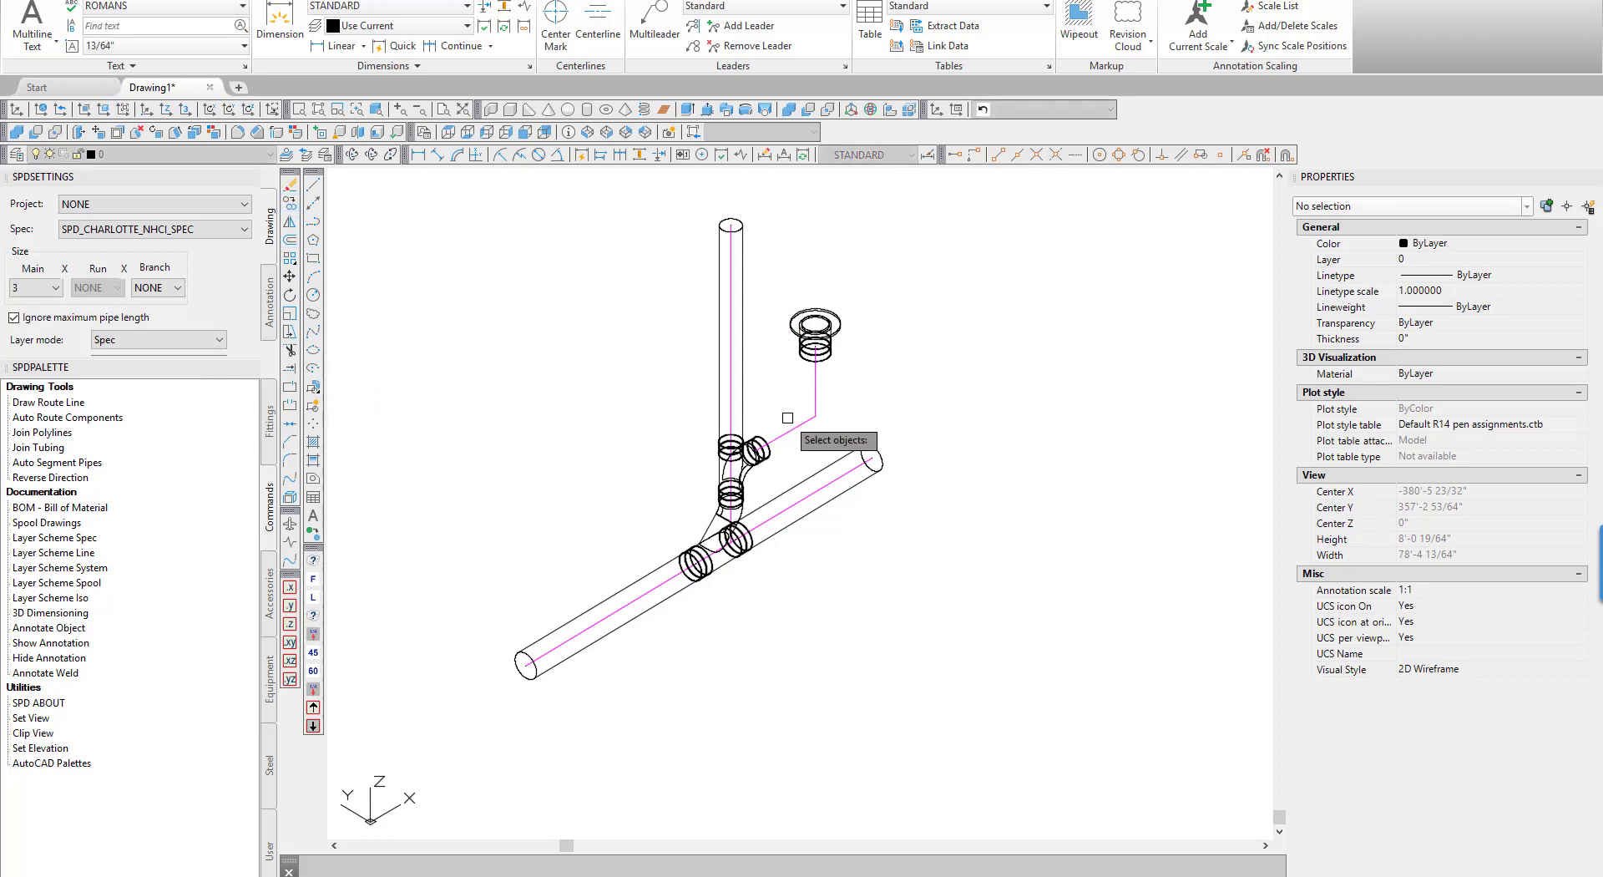
left_click(800, 425)
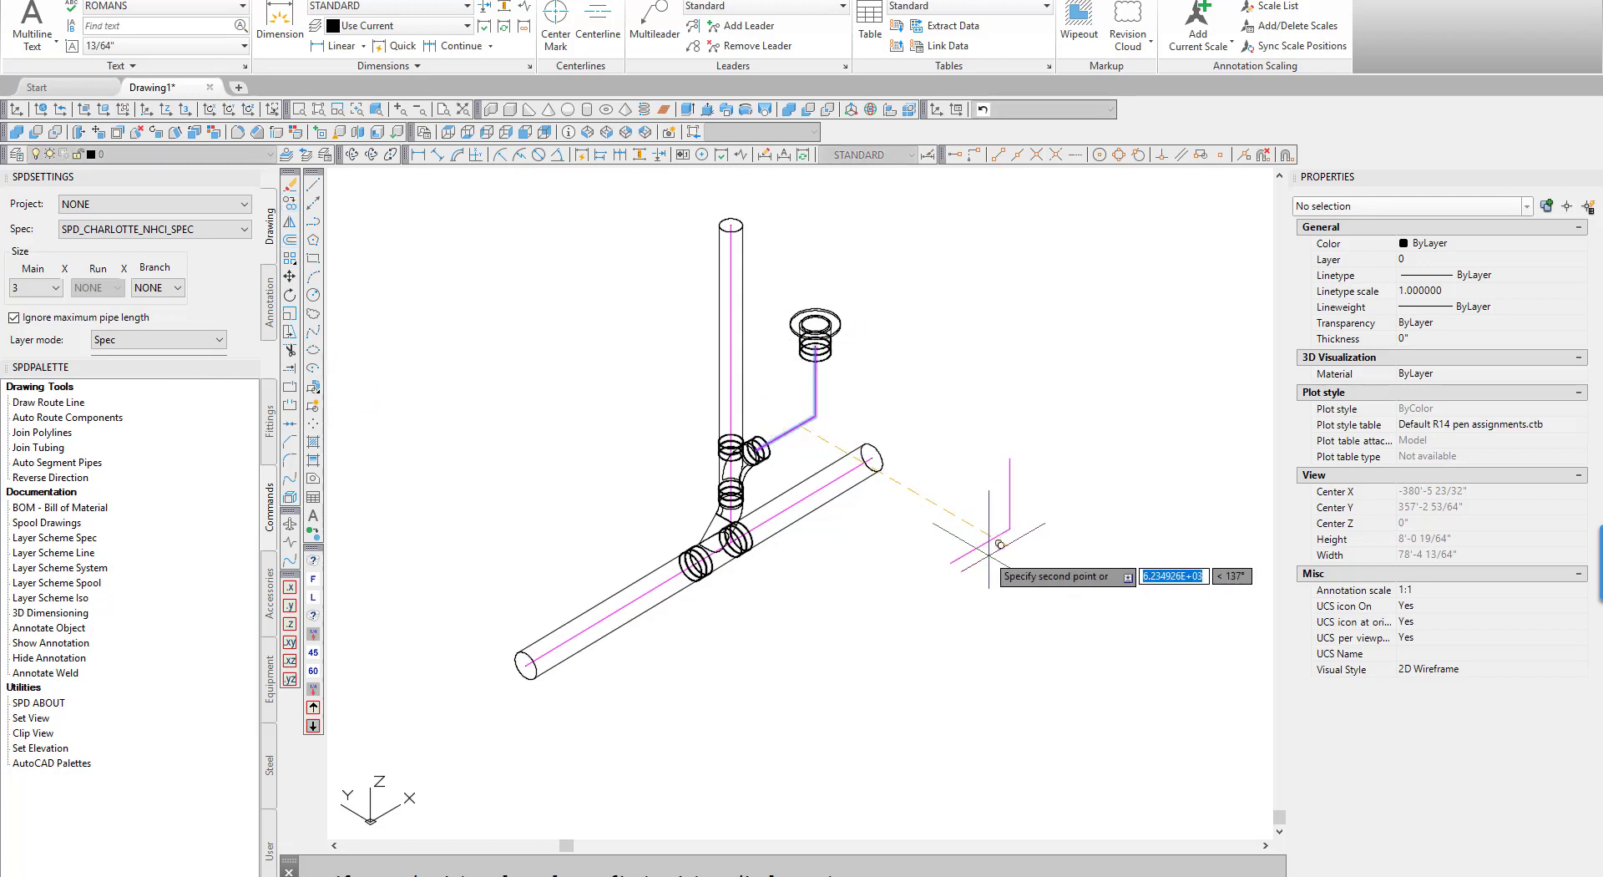
left_click(976, 544)
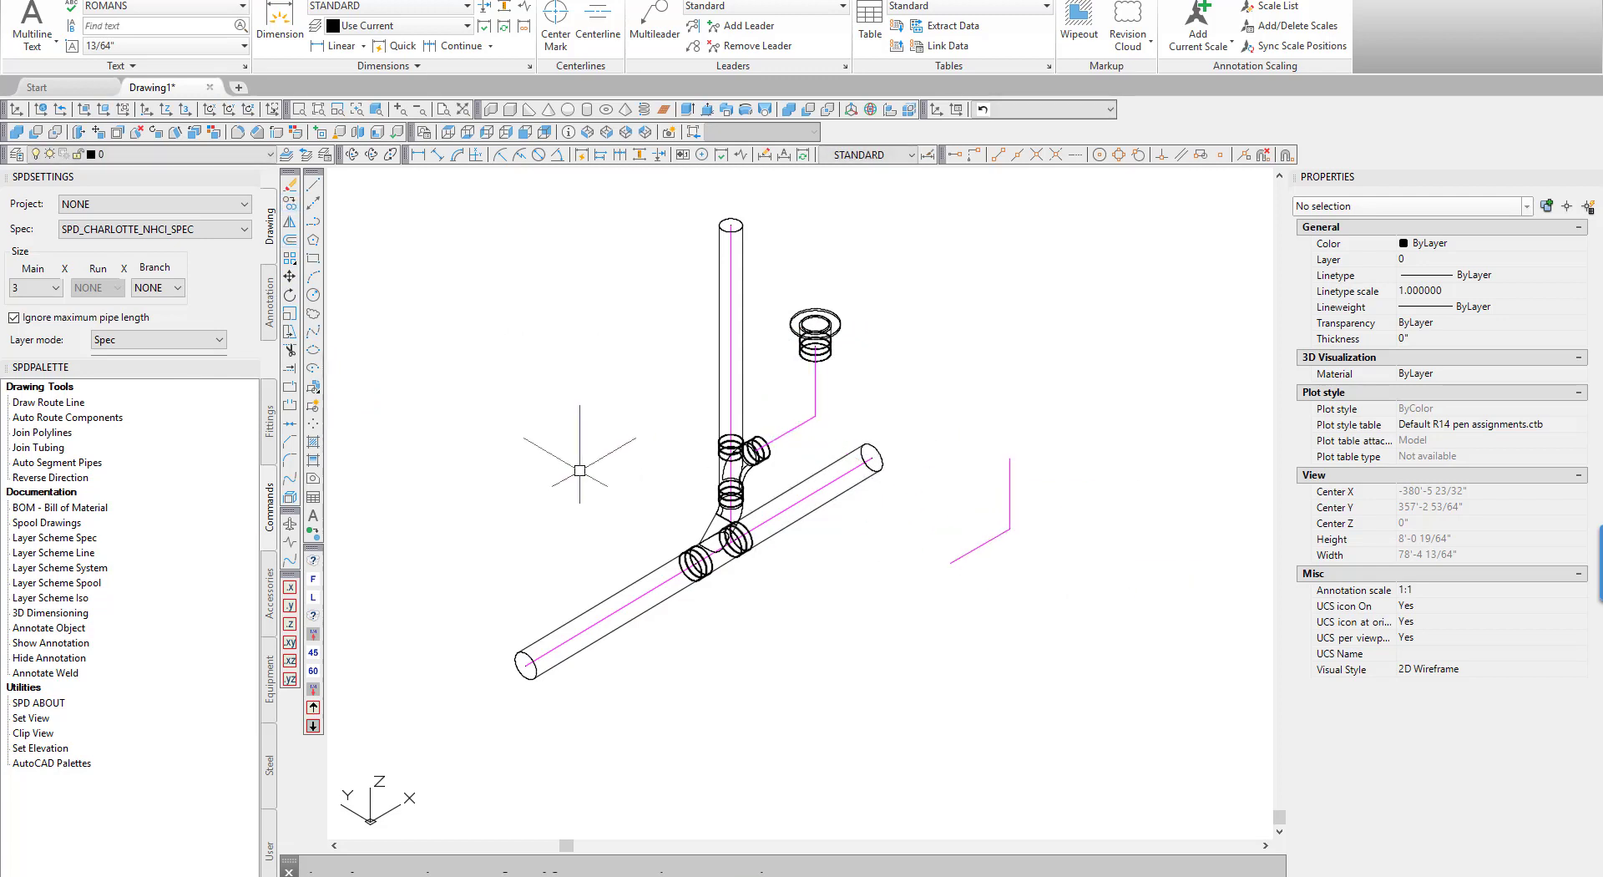
left_click(290, 498)
key("Escape")
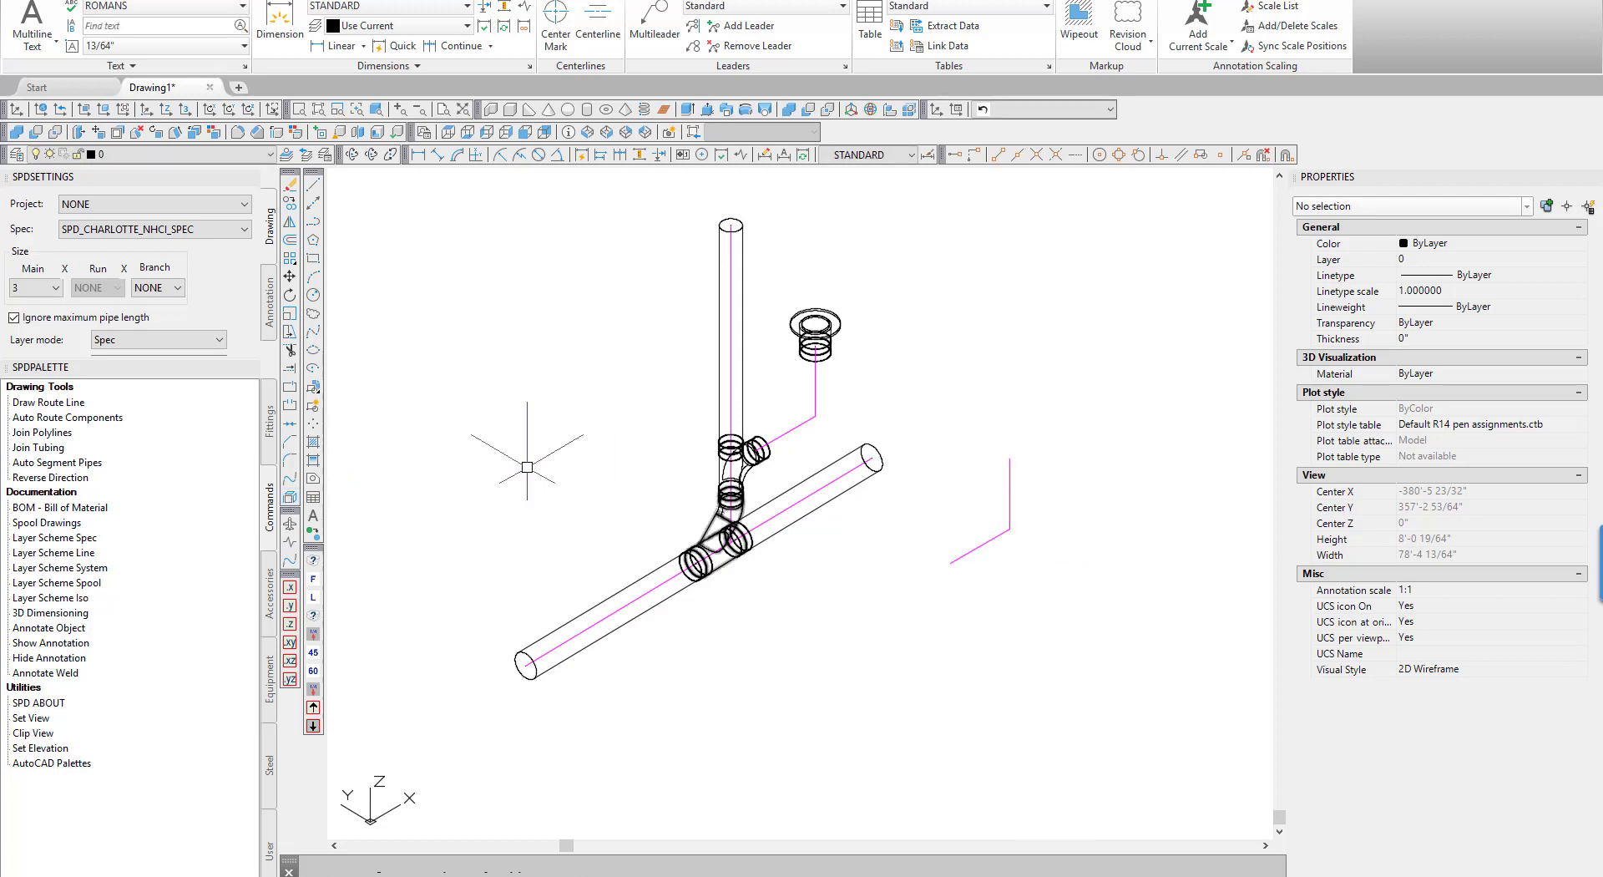
left_click(289, 497)
key("Escape")
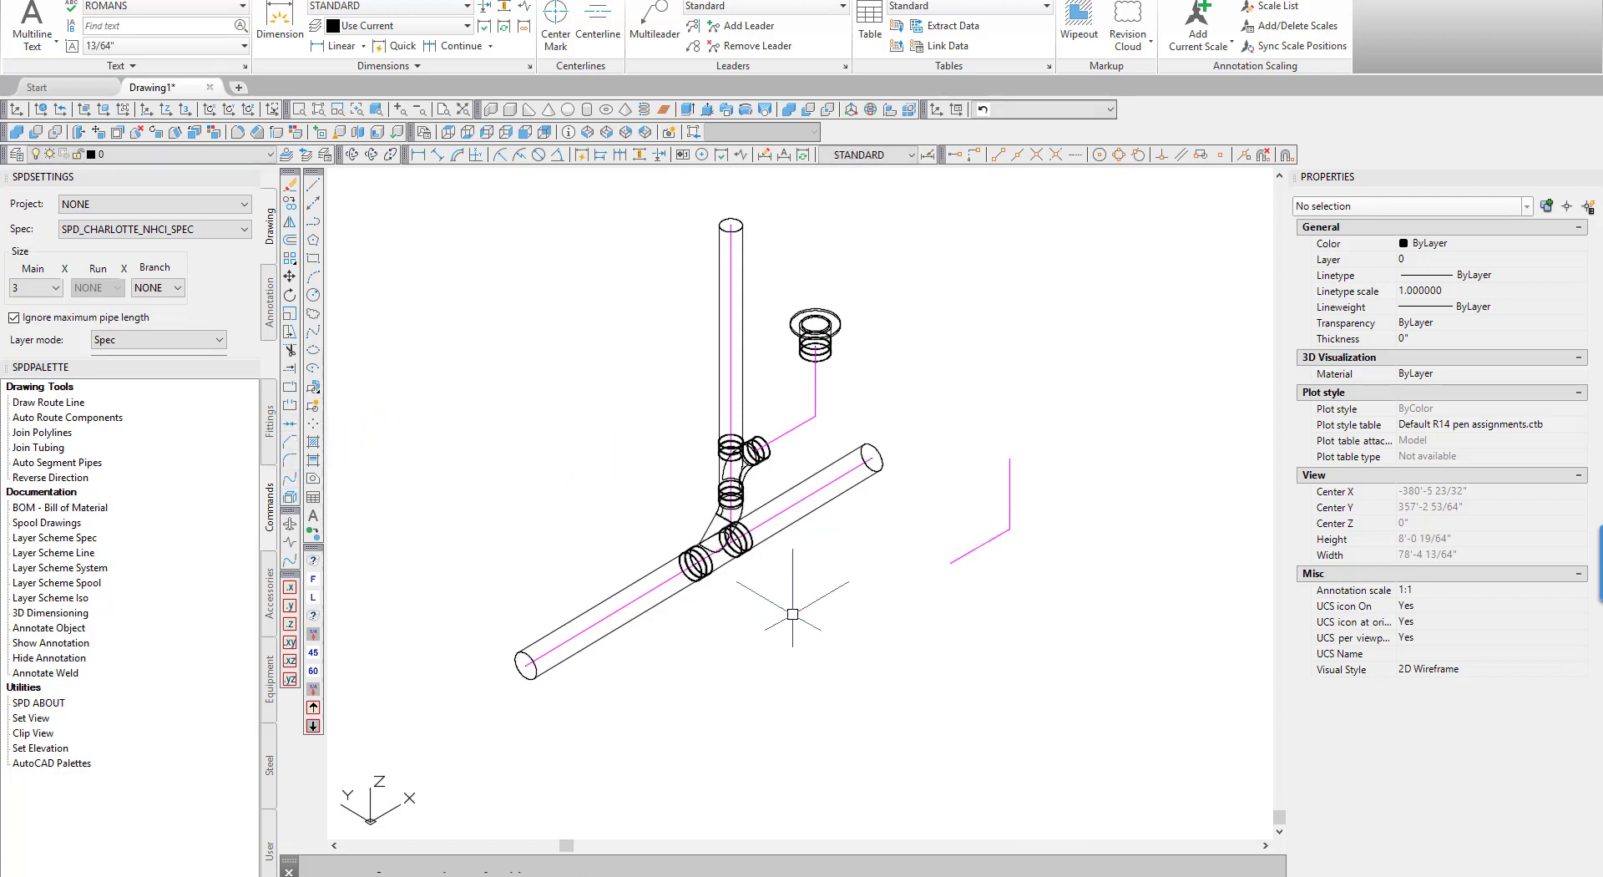
Set the branch size to 4 and place a 3x4 x 16x16 closet bend on the copied route's corner, aligned with its vertical leg
left_click(272, 406)
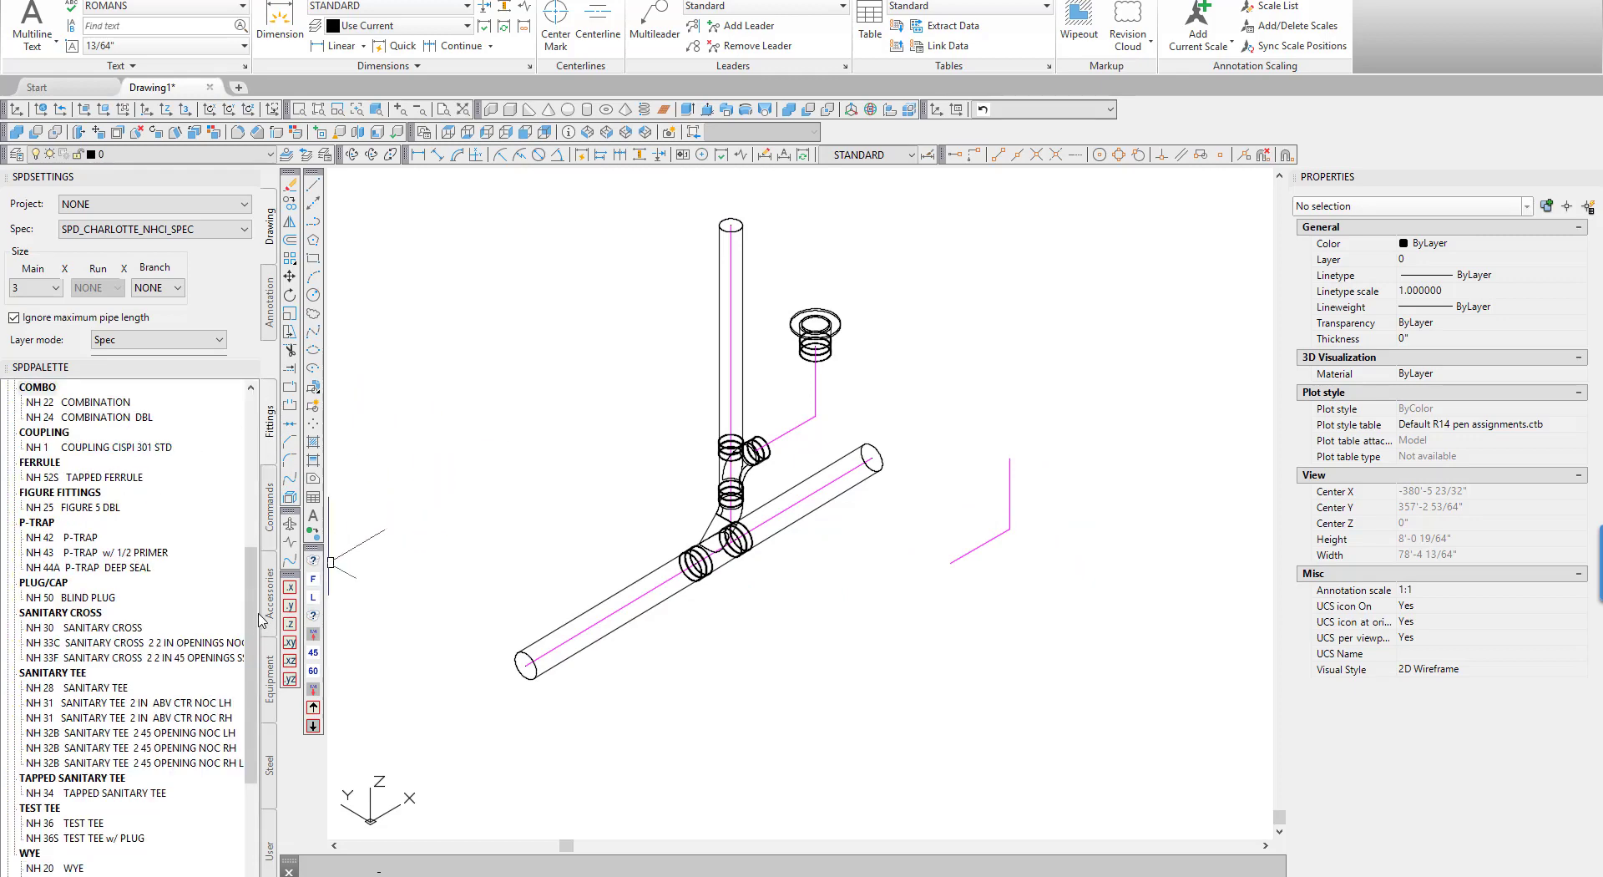
left_click_drag(250, 568, 250, 409)
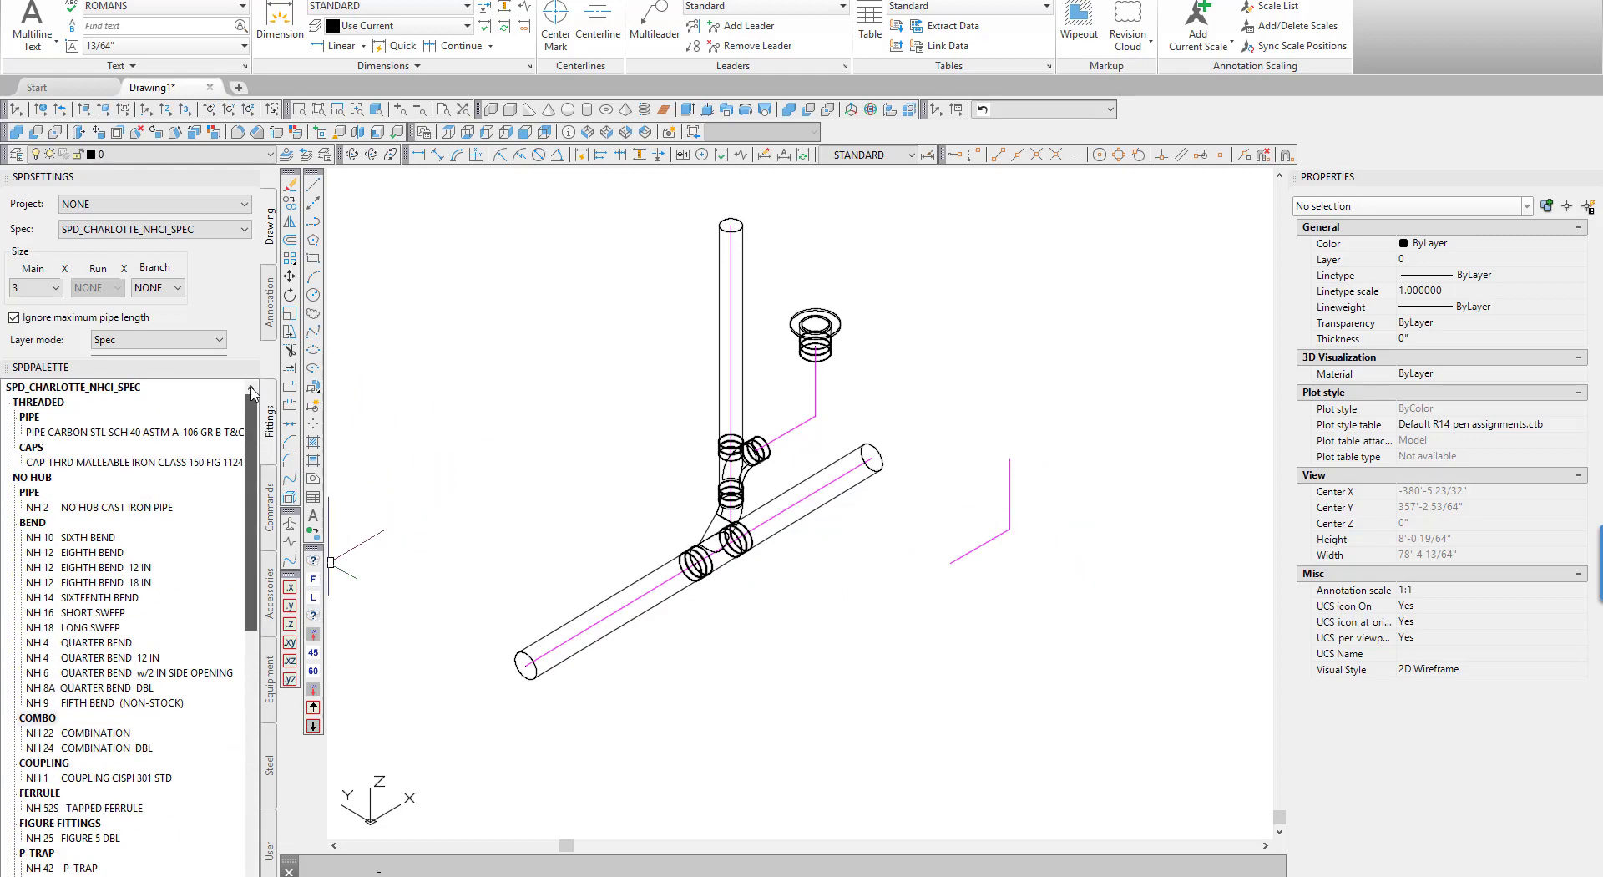
left_click(158, 287)
left_click(146, 405)
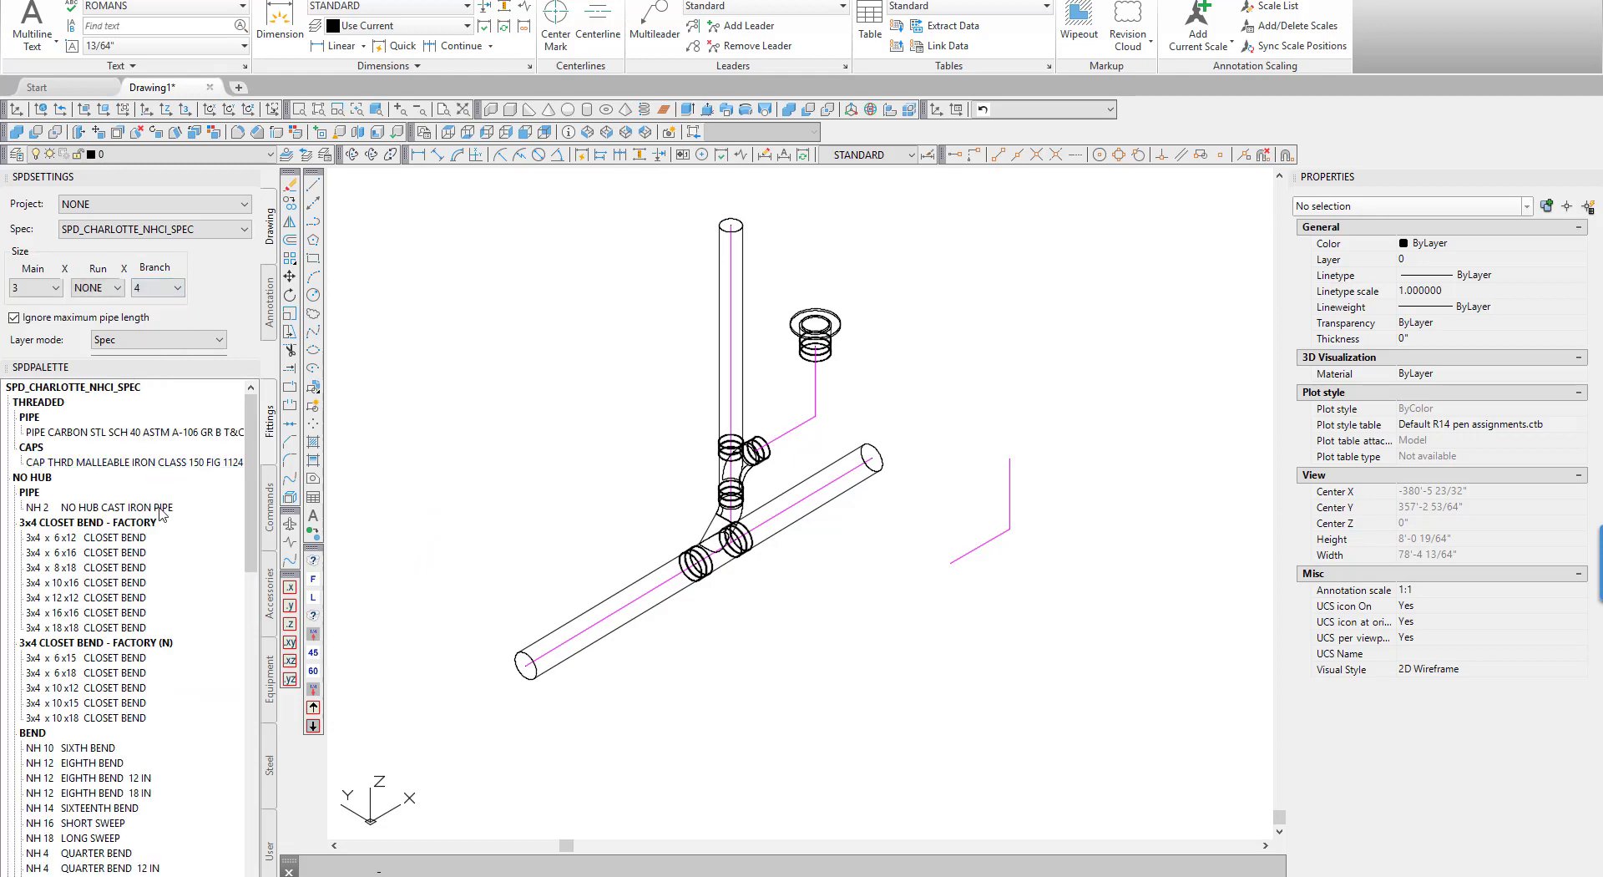
left_click(61, 613)
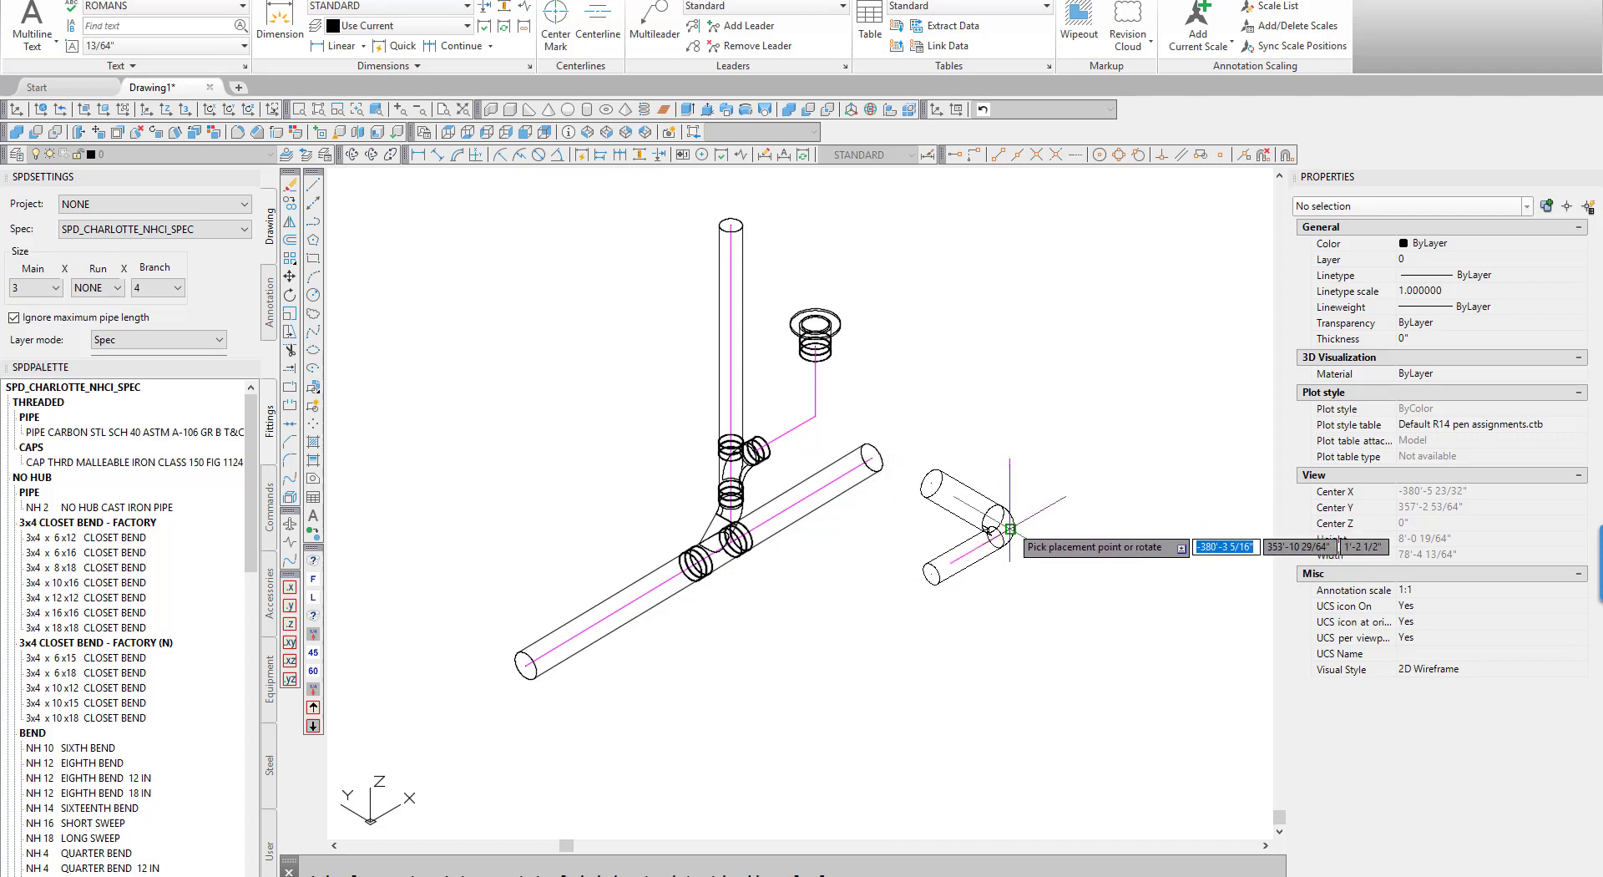
left_click(1011, 528)
left_click(1007, 455)
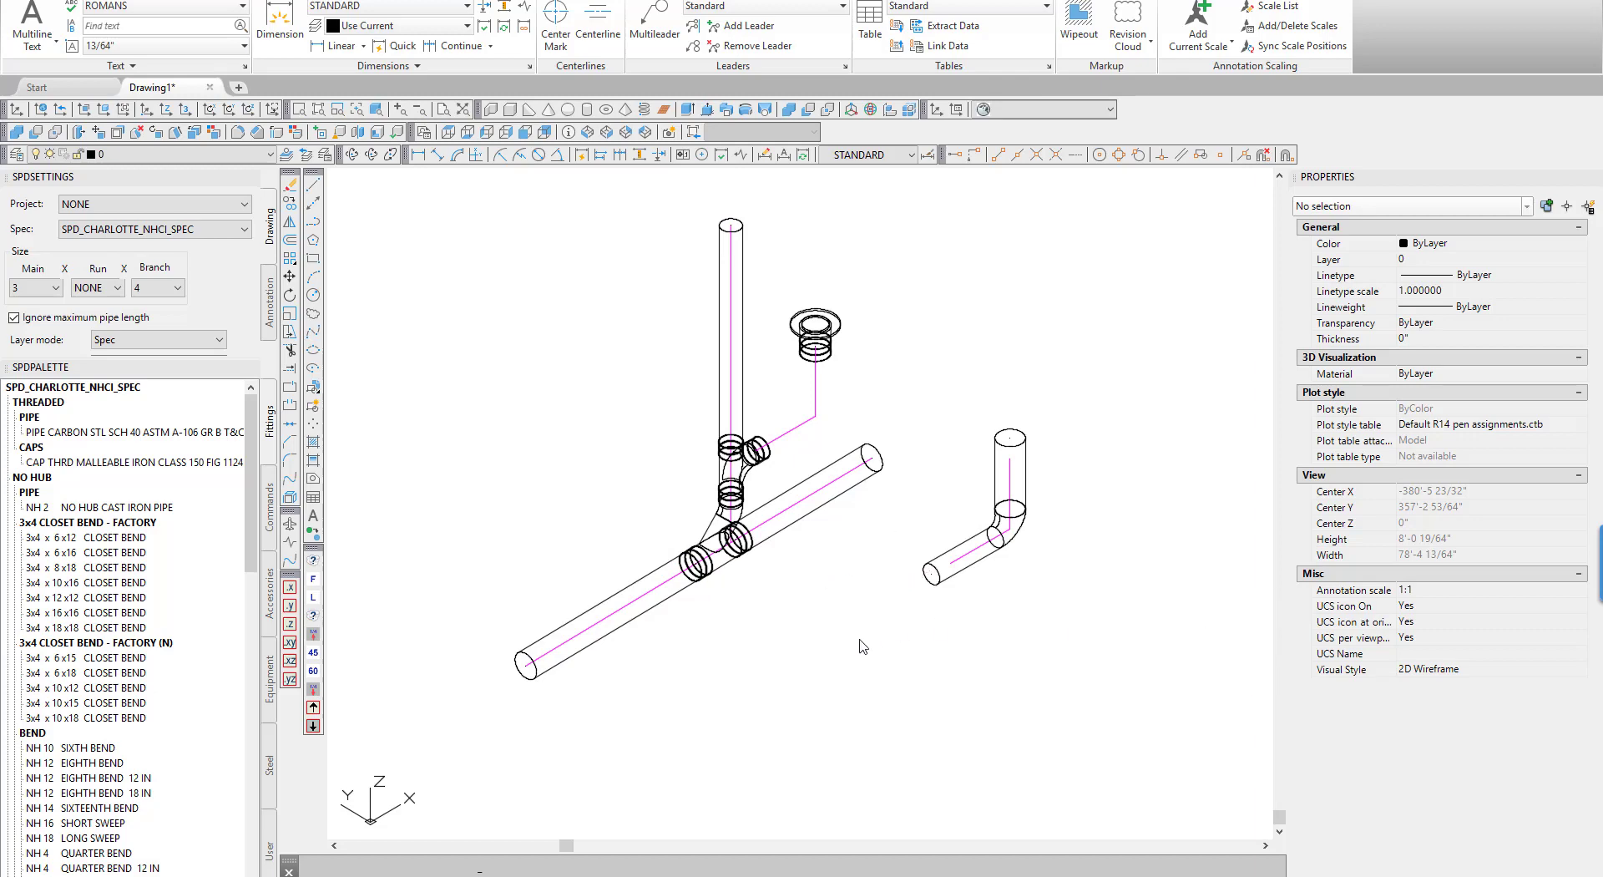
Shorten both legs of the closet bend with Presspull to the ends of the copied route line
left_click(948, 572)
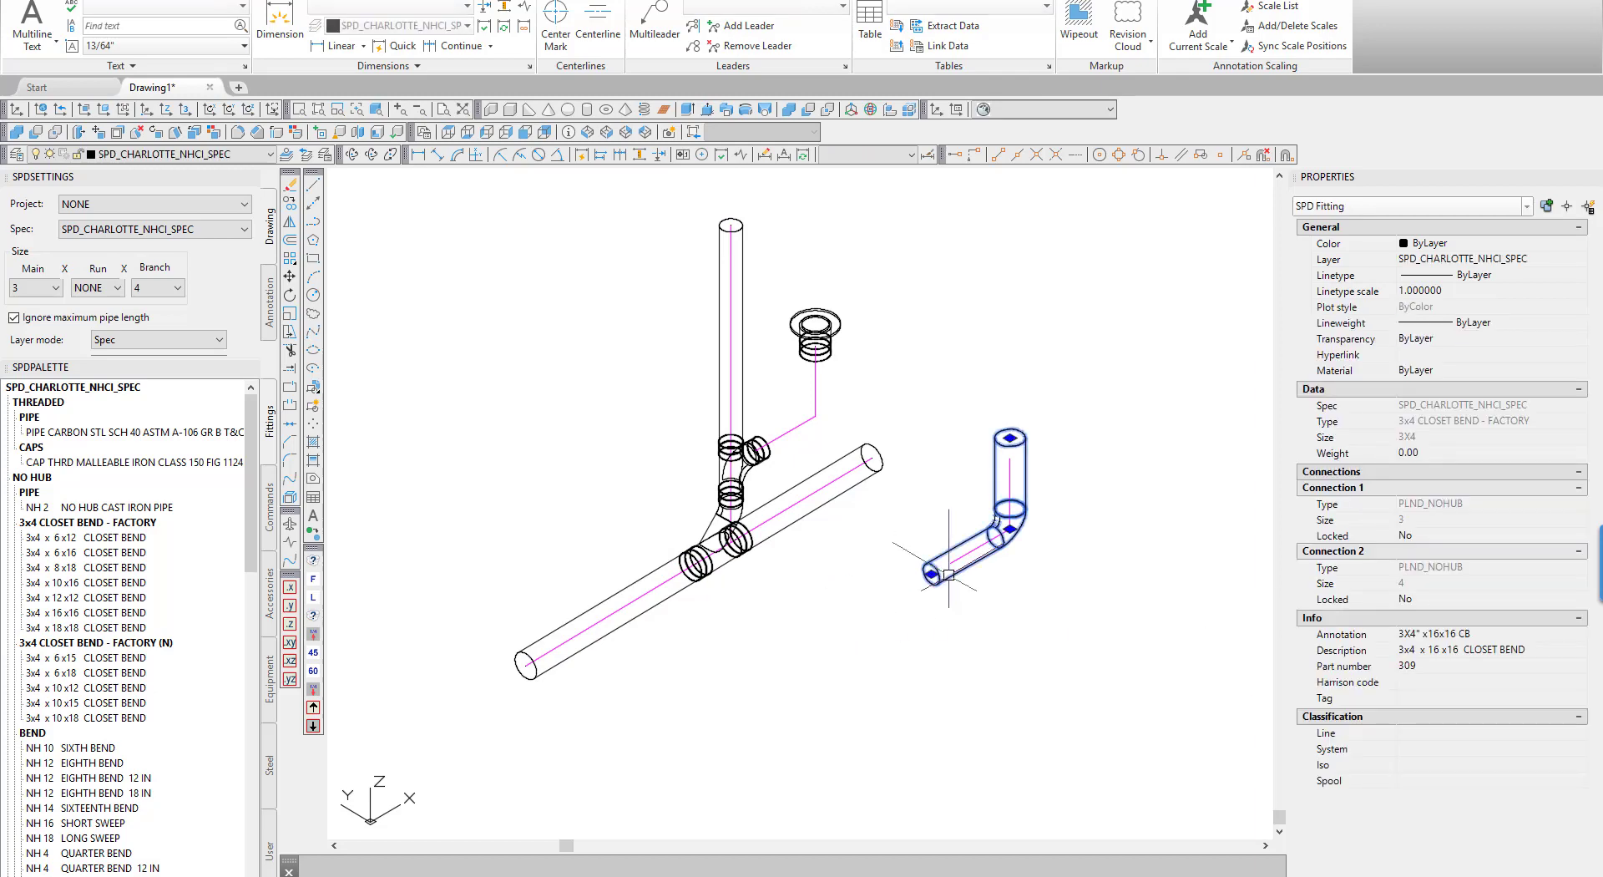
left_click(713, 111)
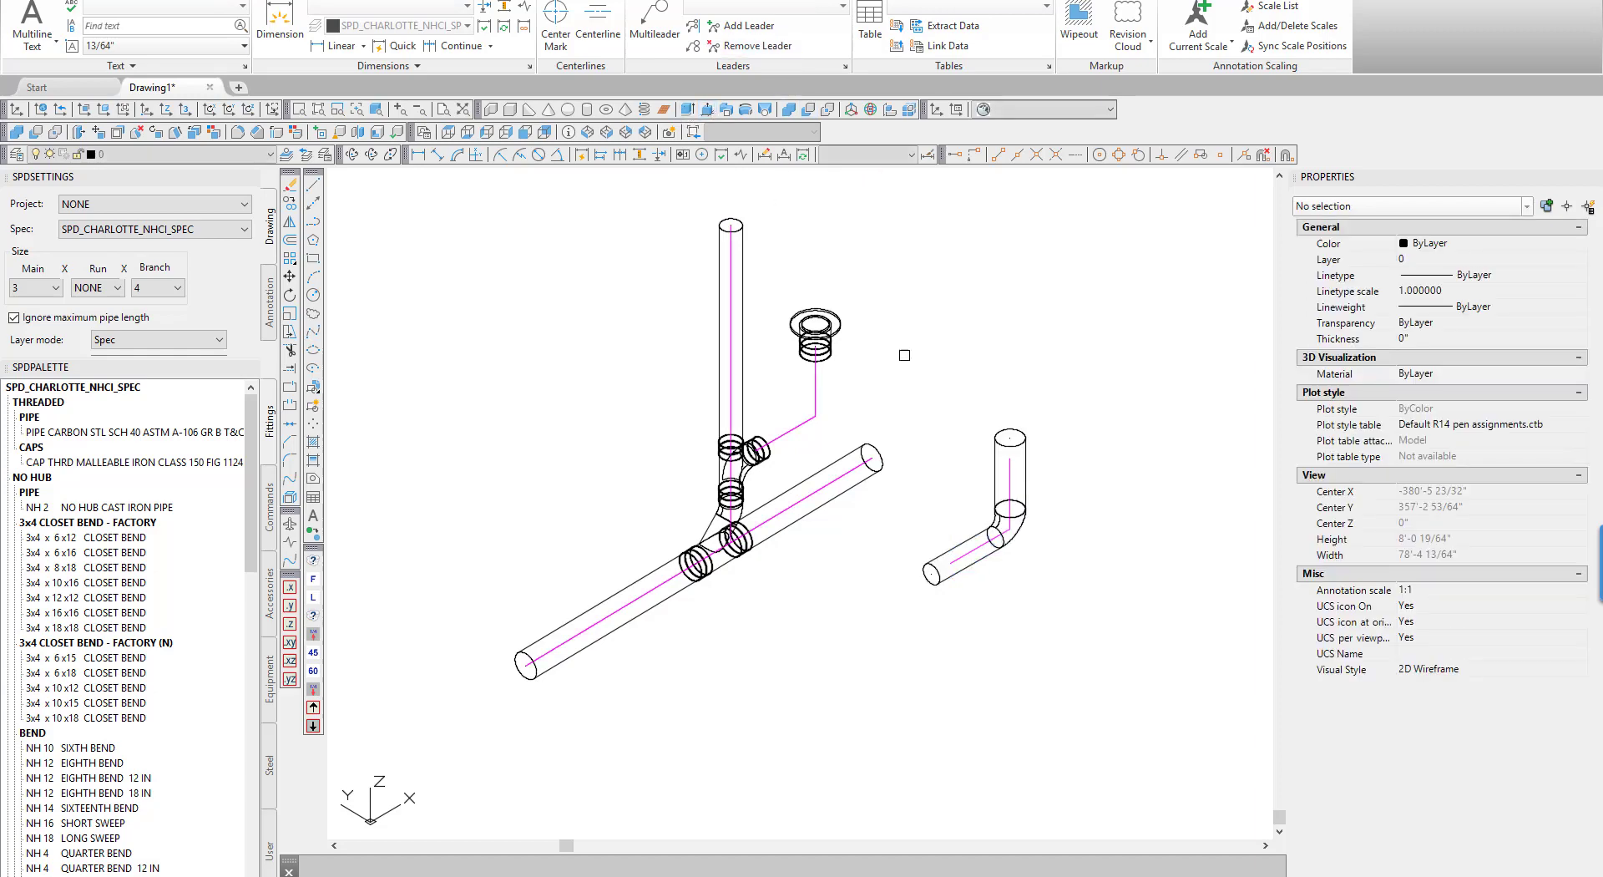
left_click(1010, 438)
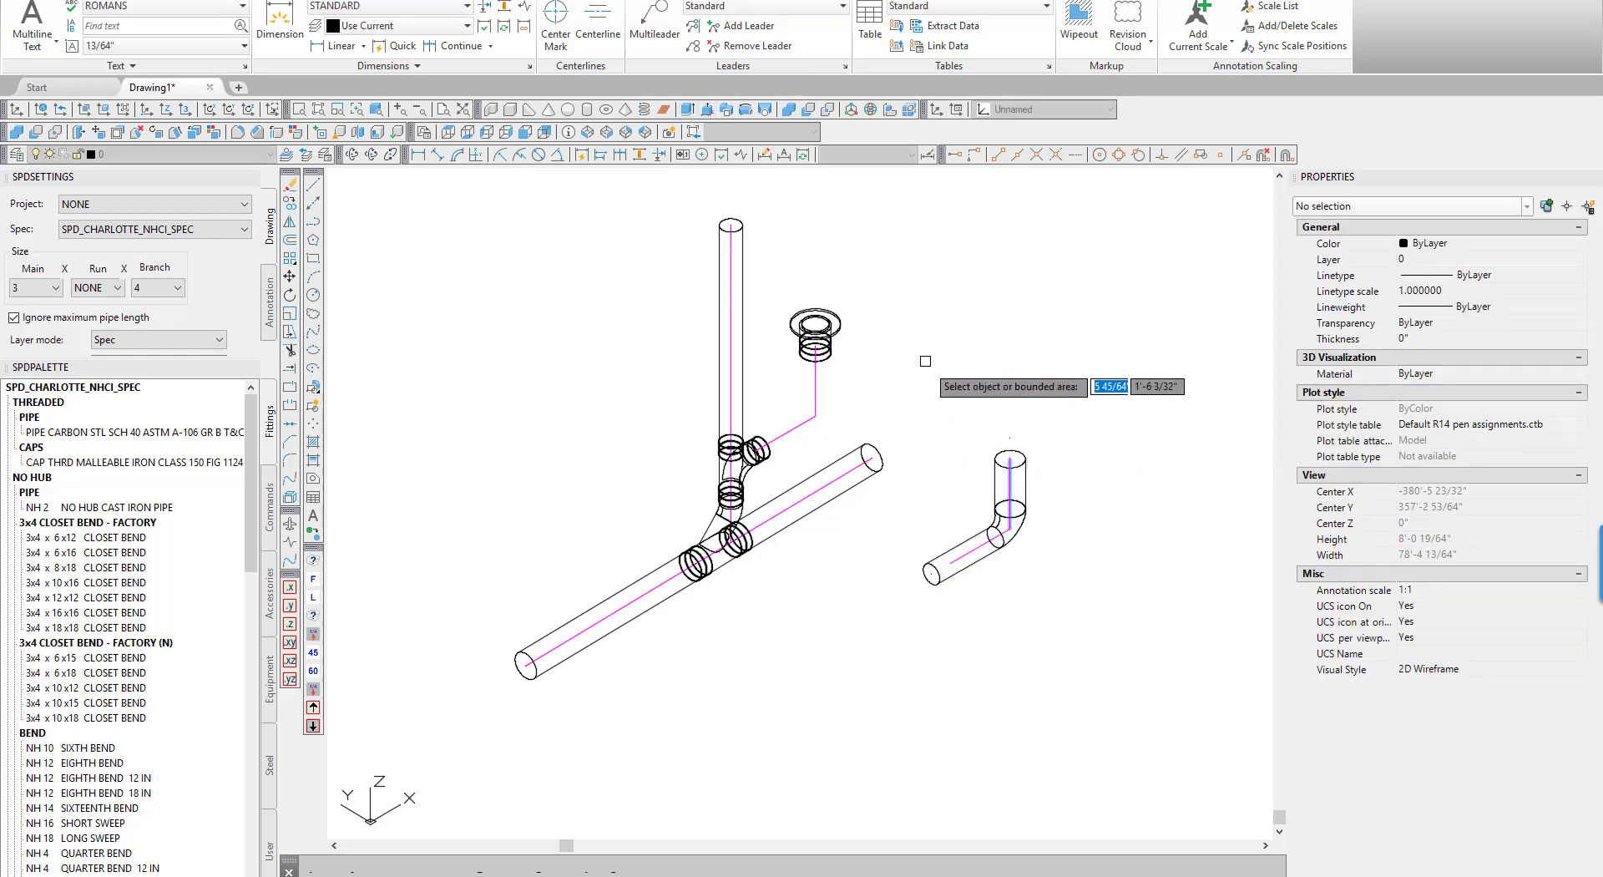
key("Escape")
left_click(706, 111)
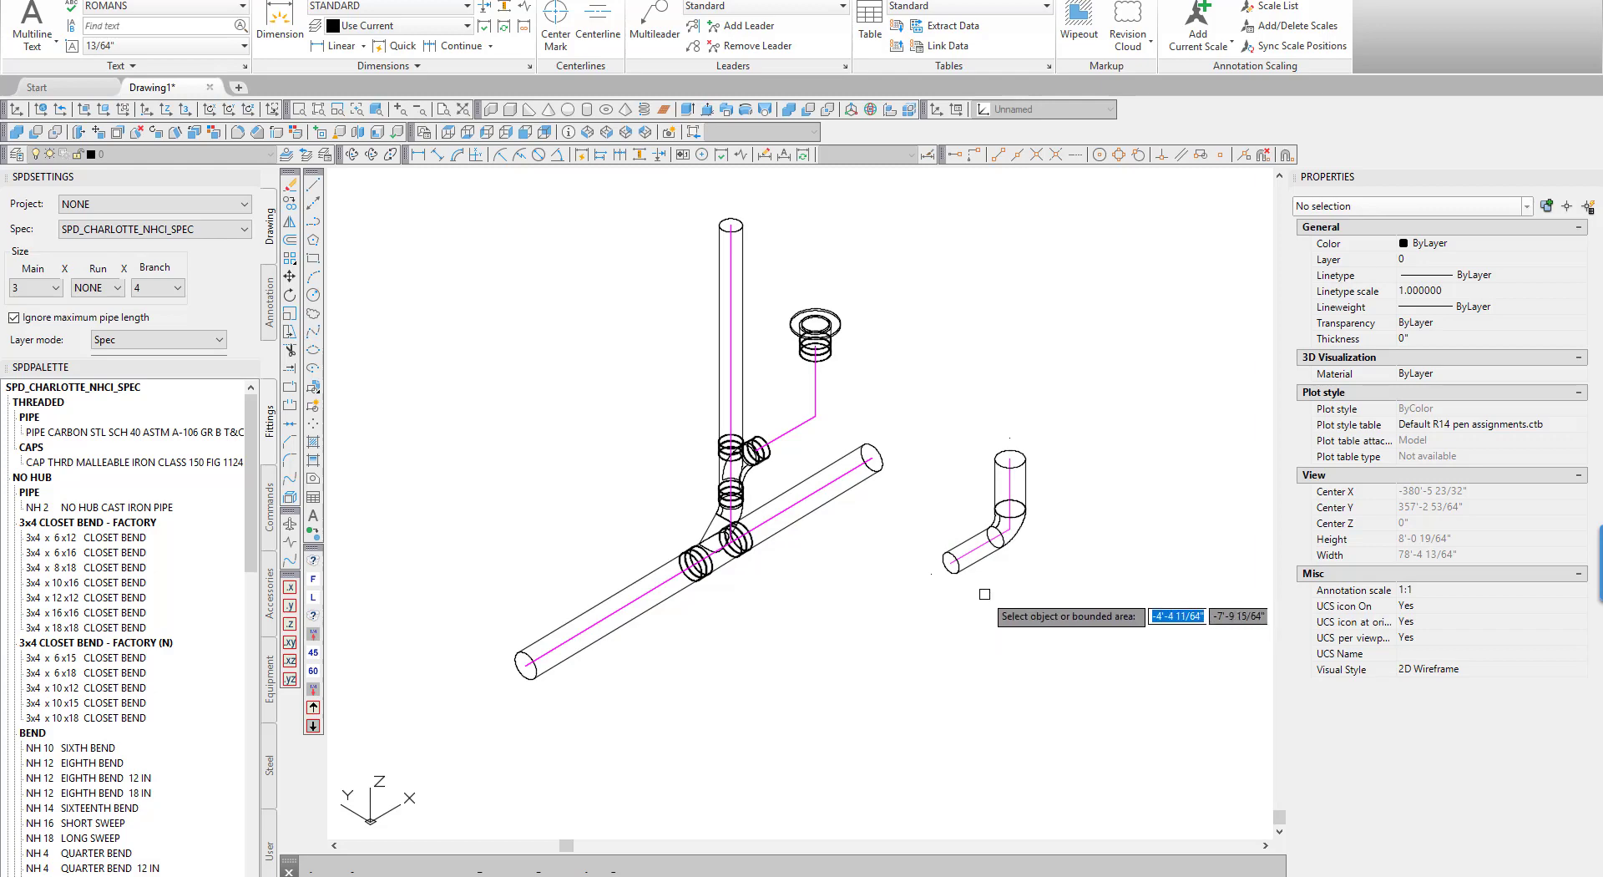
left_click(970, 587)
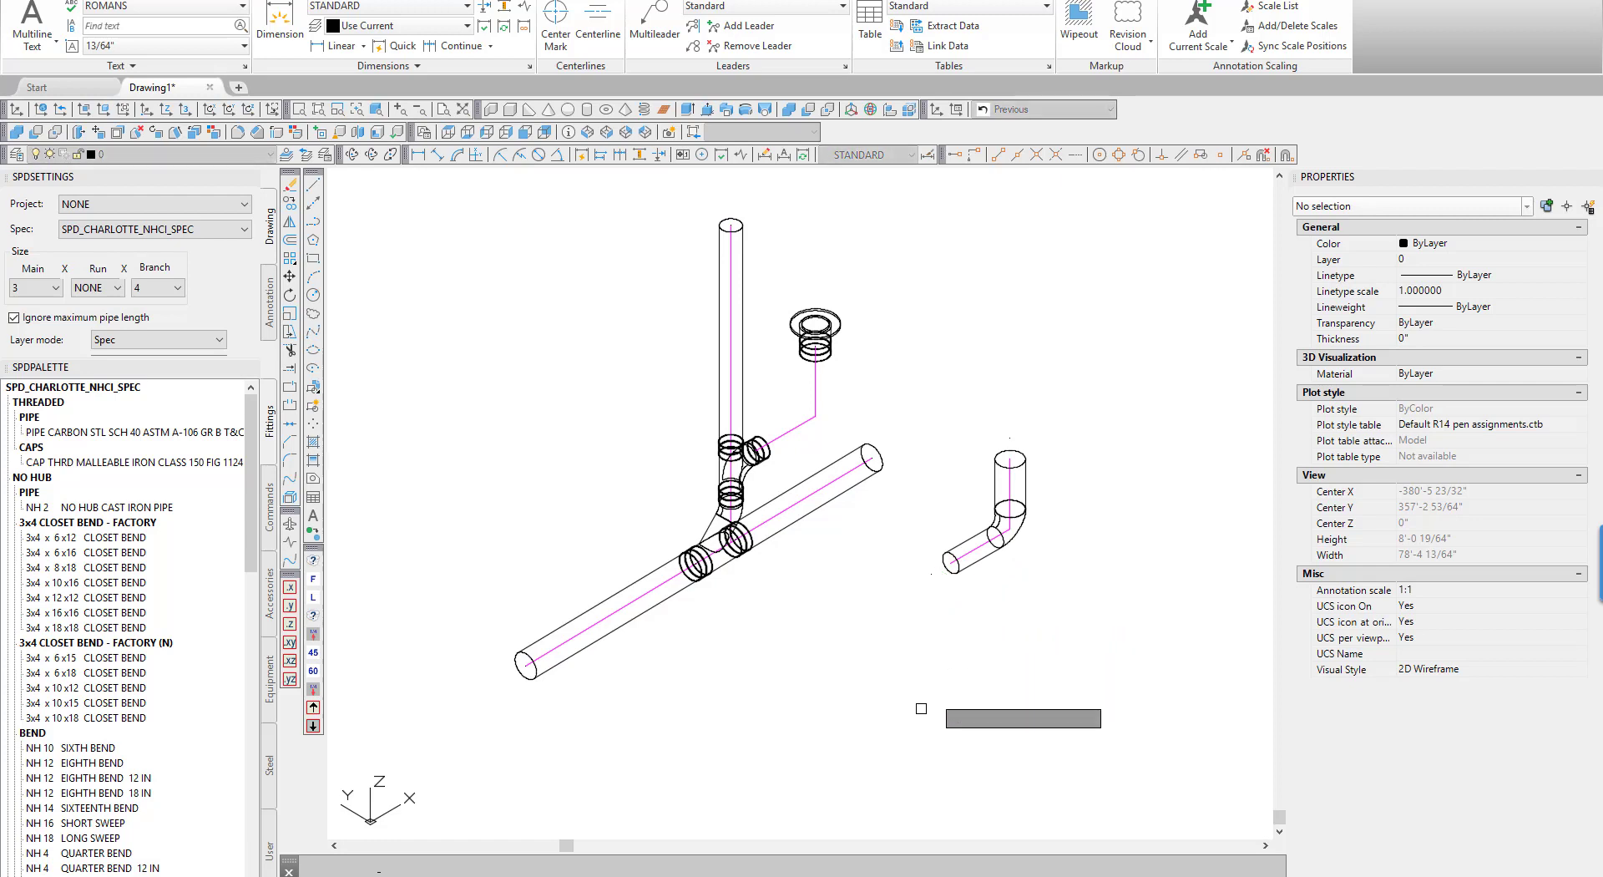
Redefine the shortened closet bend as a fitting, with PLND_NOHUB connections at the size 3 lower end and the size 4 upper end
left_click(978, 562)
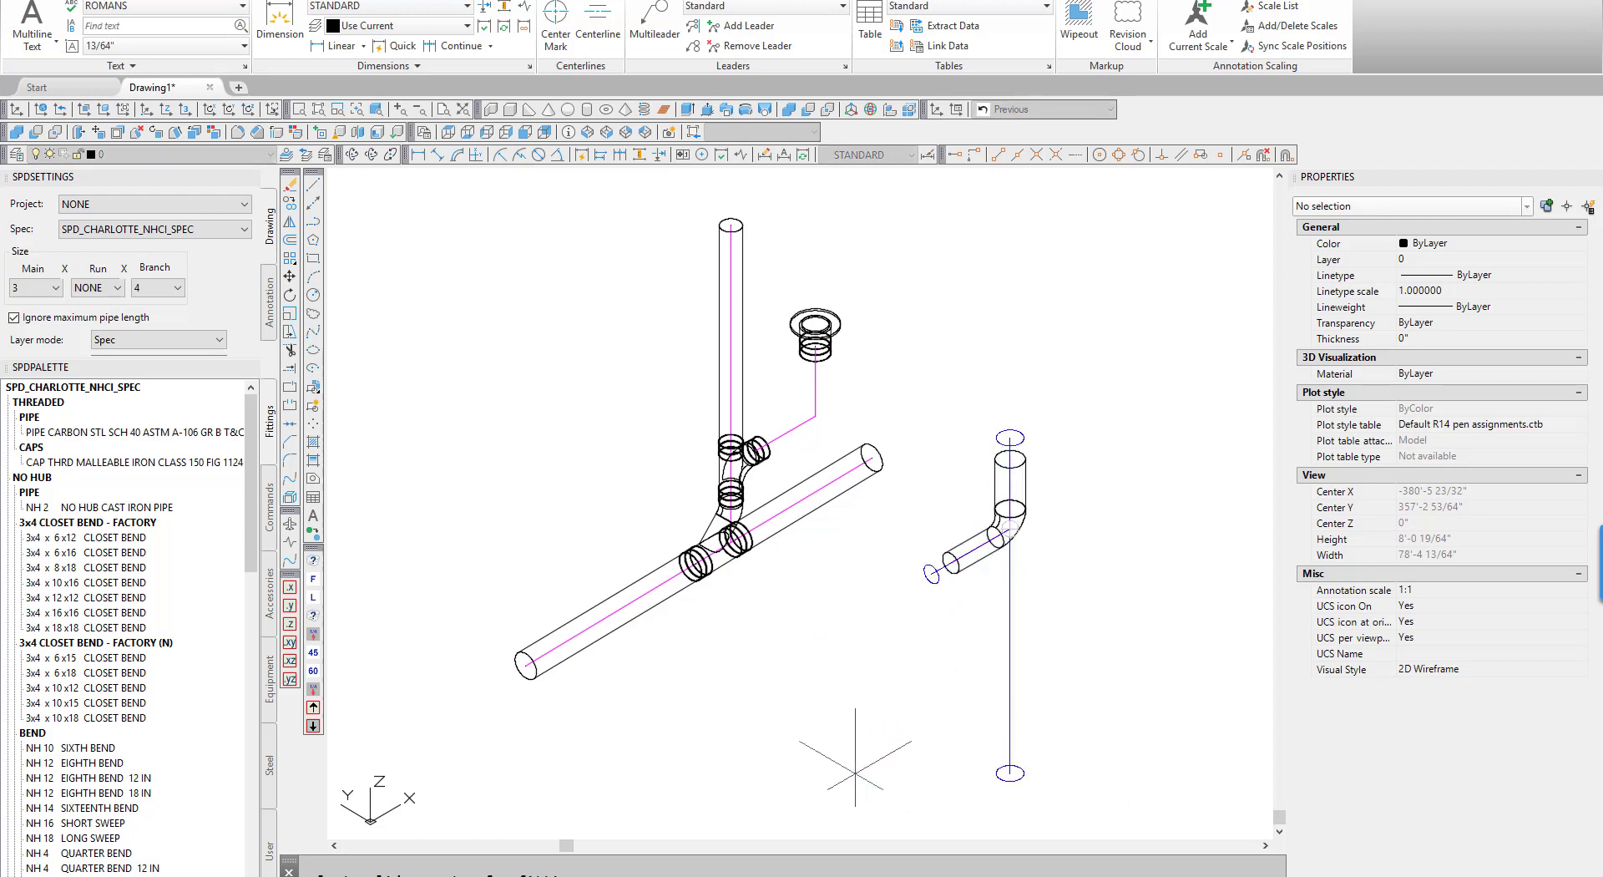
left_click(950, 563)
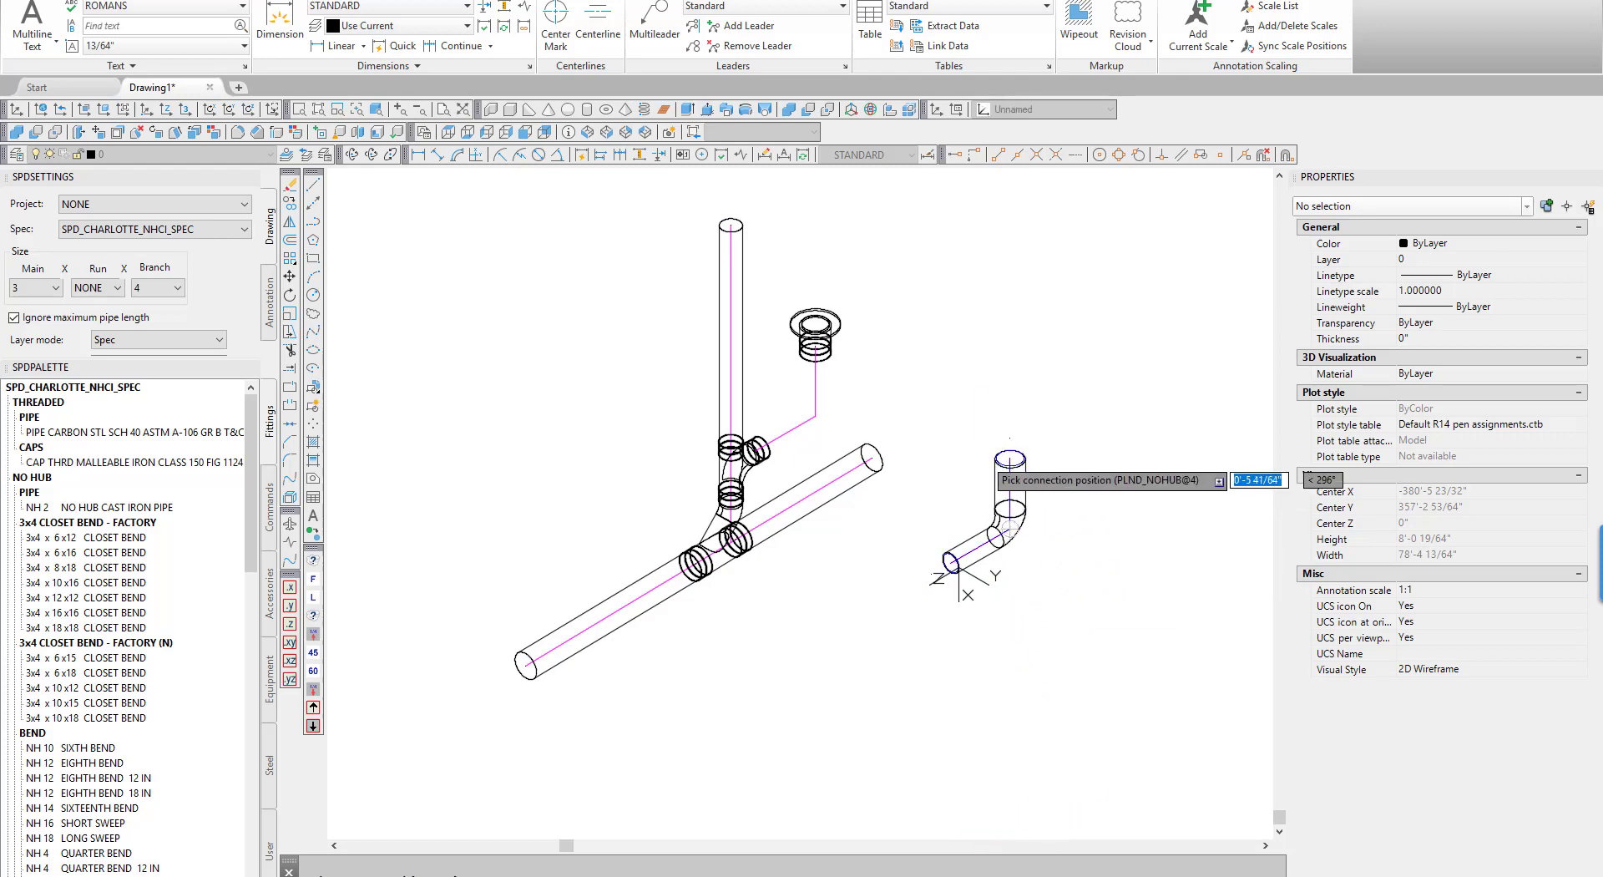
left_click(1011, 458)
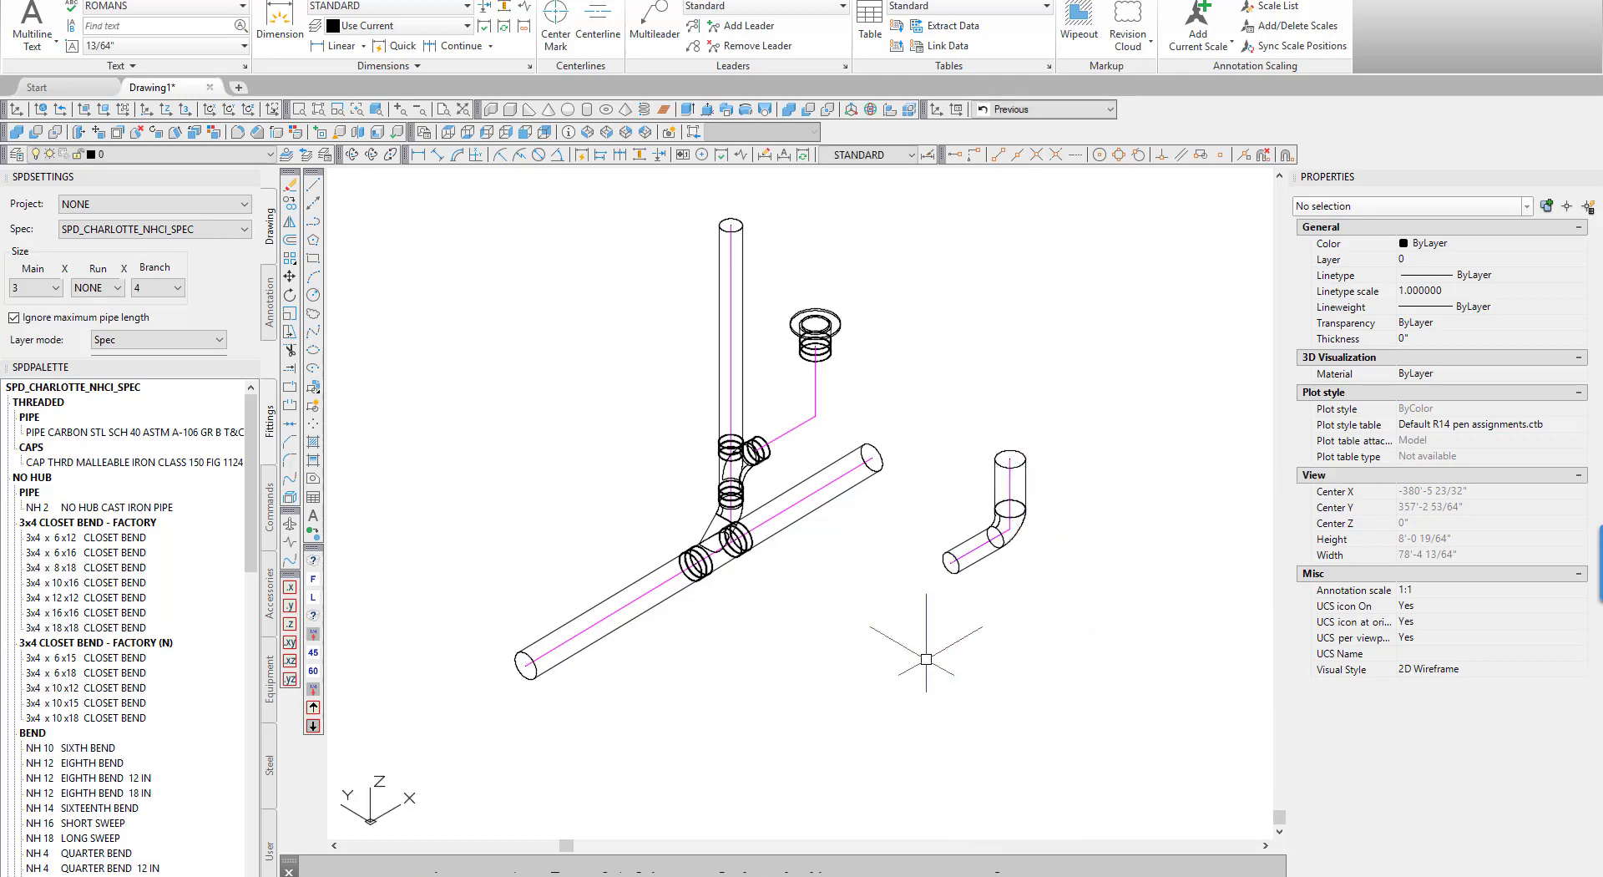
Move the shortened closet bend by its corner onto the original route's corner between the tee and closet collar, and select it to review its properties
left_click(971, 566)
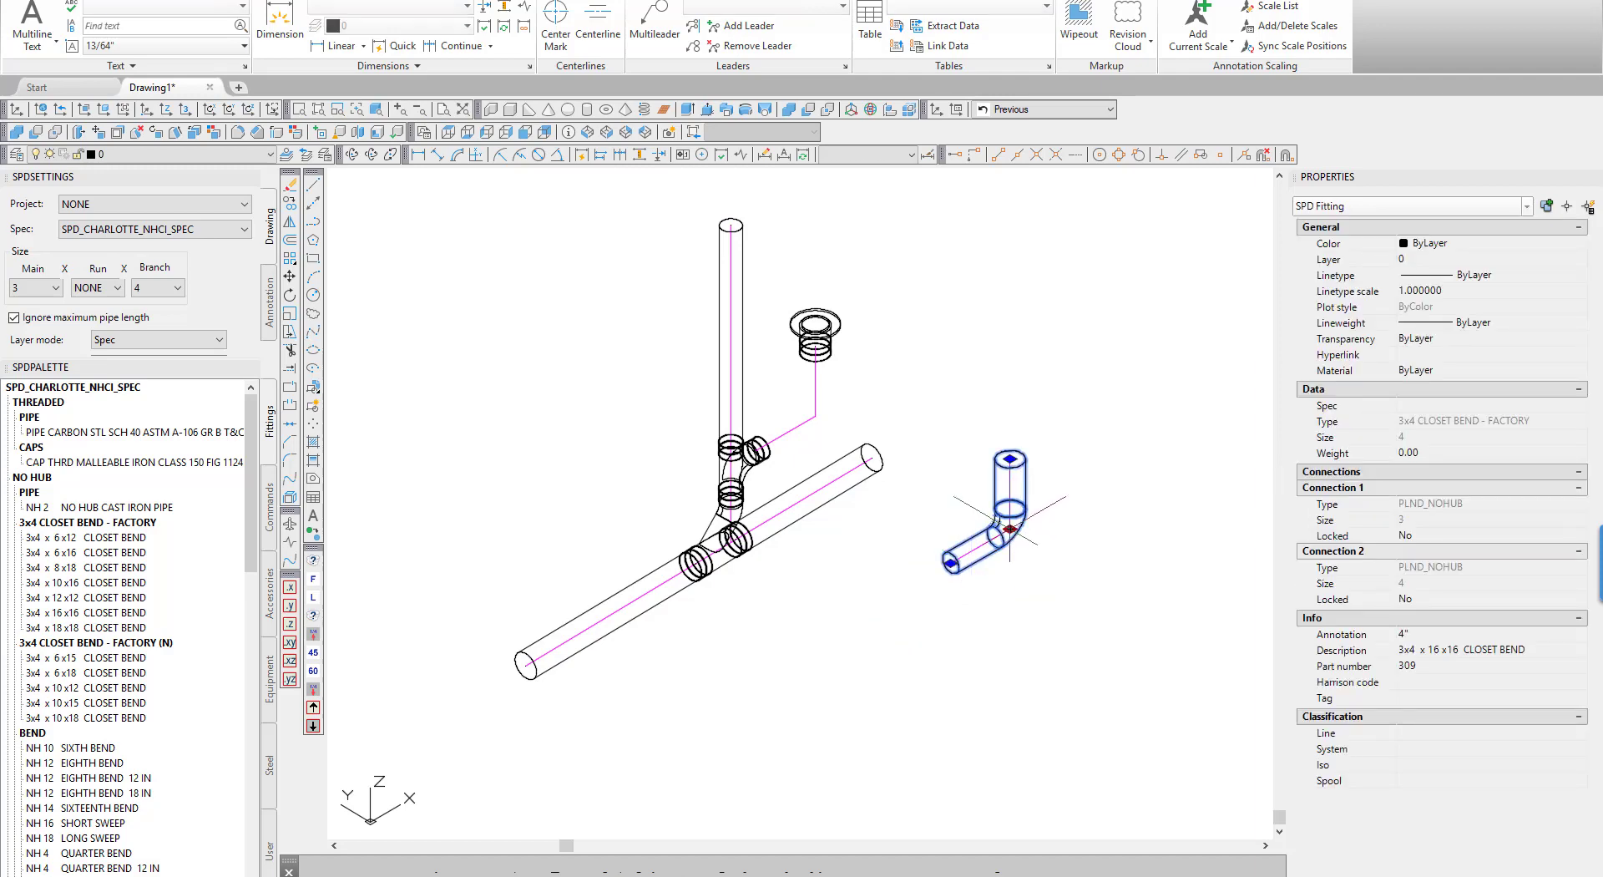
left_click(1011, 528)
left_click(803, 497)
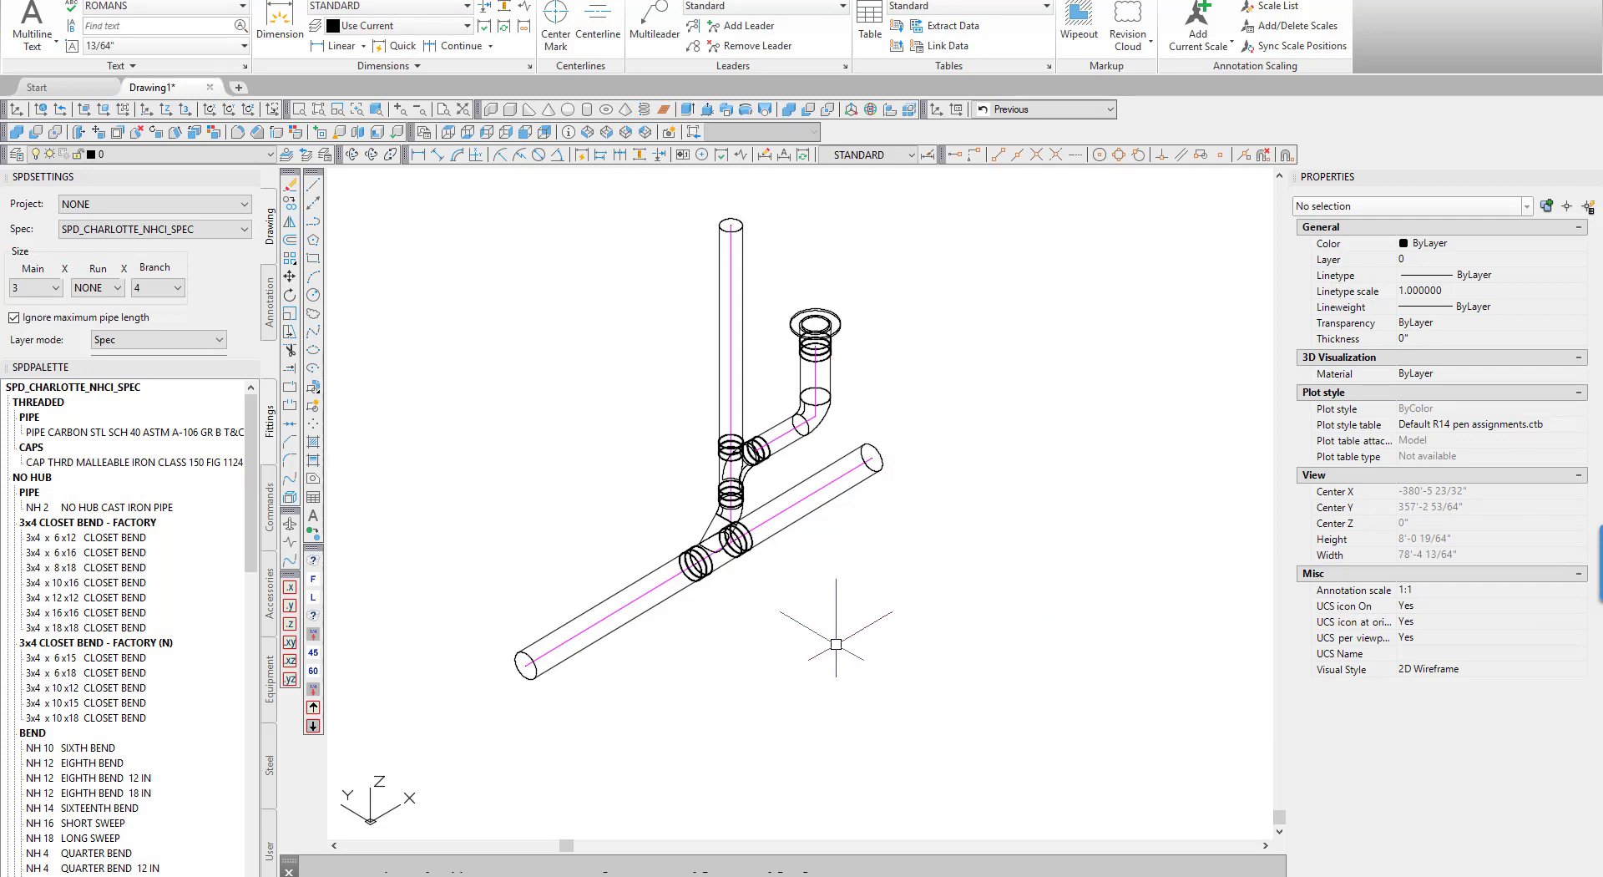
left_click(815, 380)
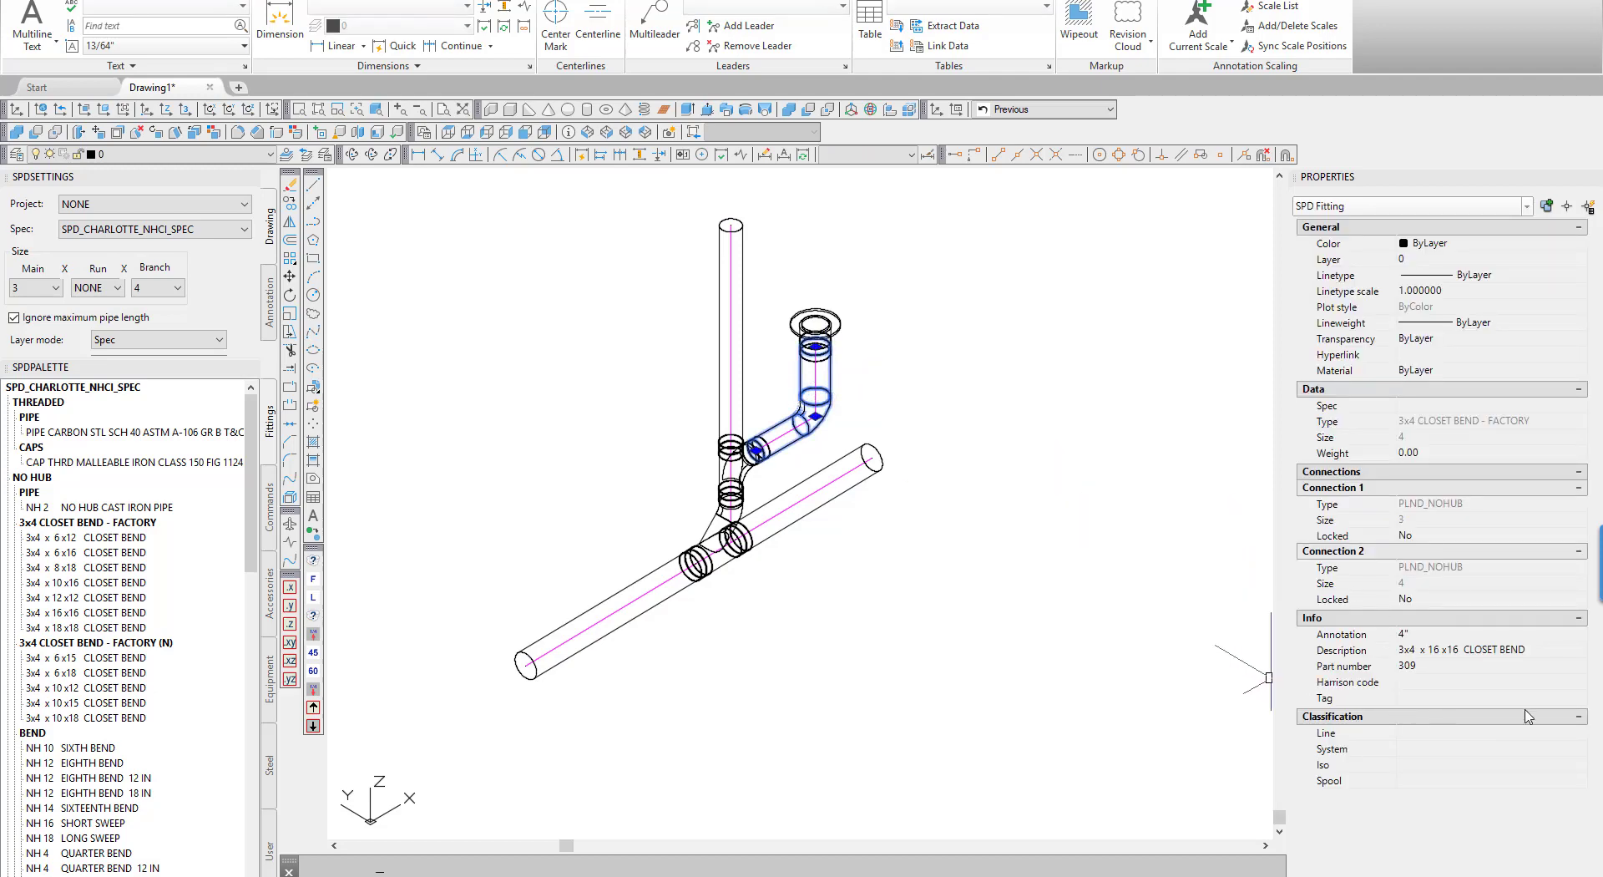